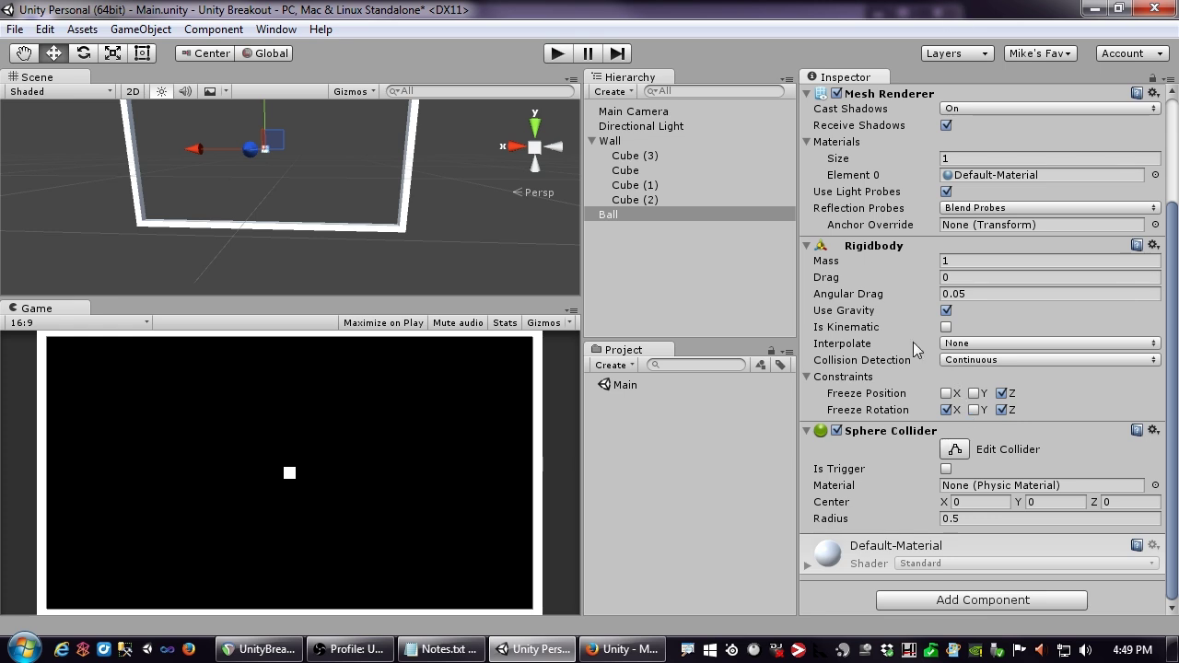
{"action": "left_click", "coordinate": [556, 53]}
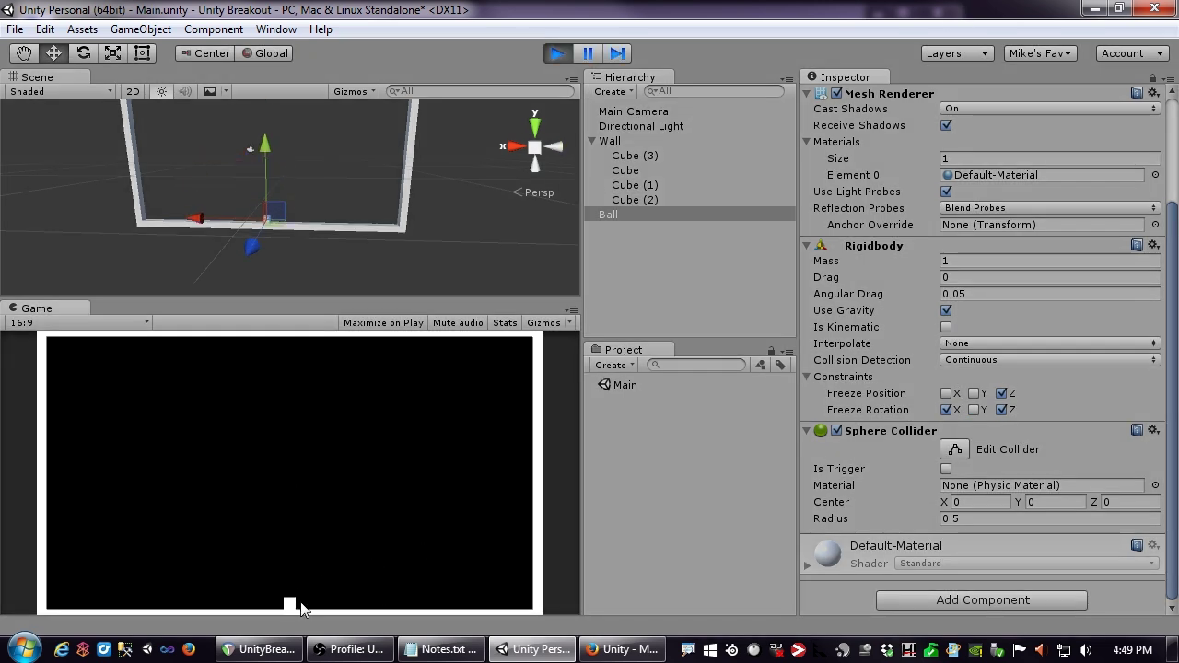
{"action": "left_click", "coordinate": [557, 54]}
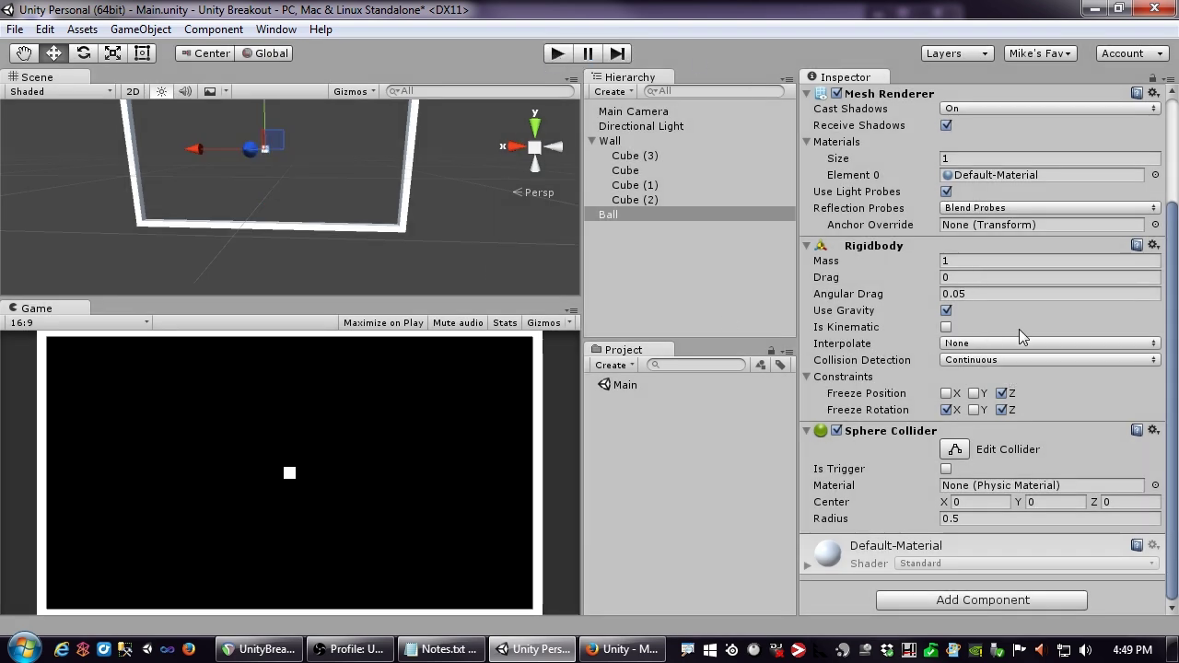
{"action": "left_click", "coordinate": [946, 327]}
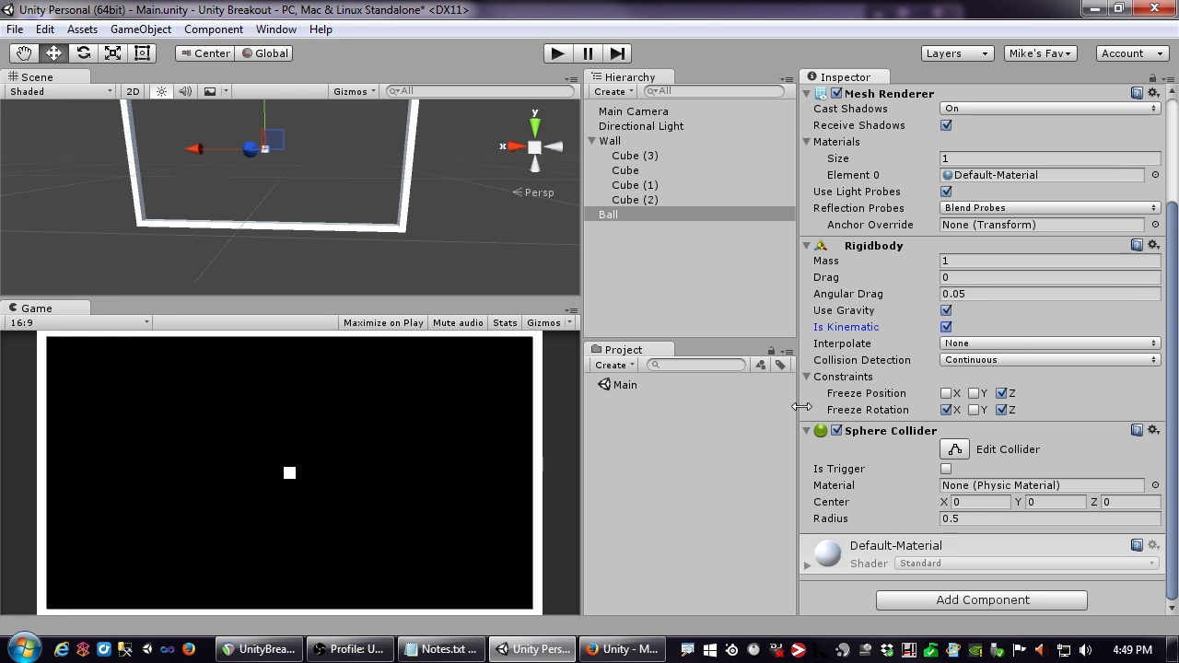
{"action": "left_click", "coordinate": [557, 53]}
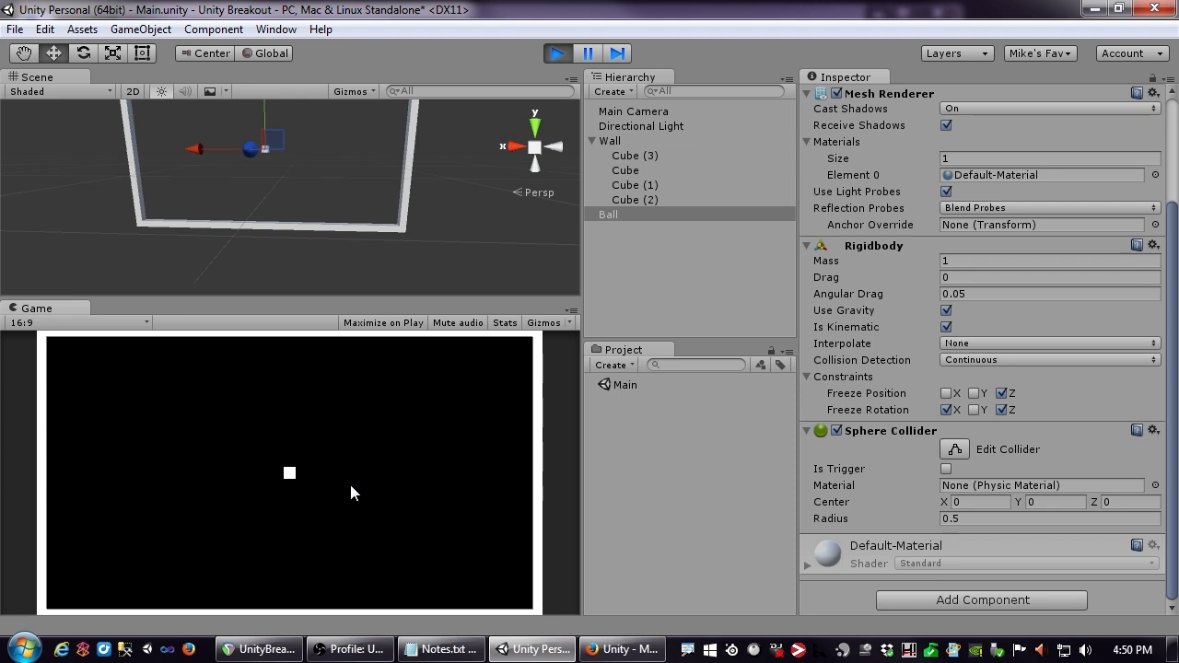
{"action": "left_click", "coordinate": [947, 327]}
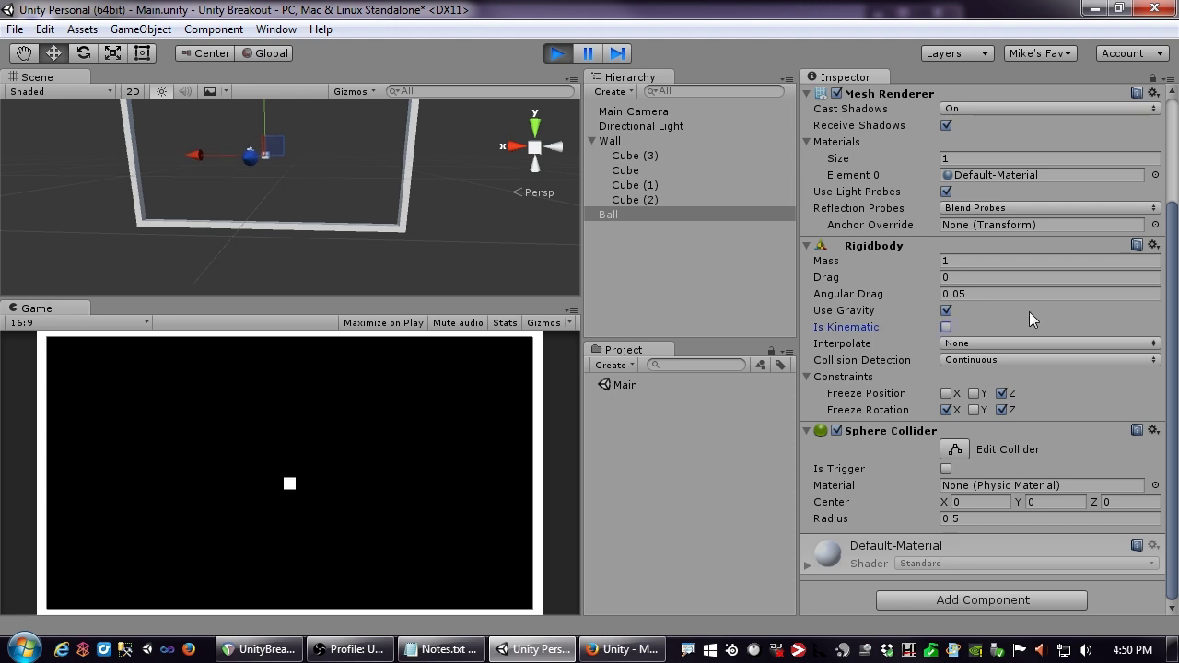
{"action": "left_click", "coordinate": [557, 53]}
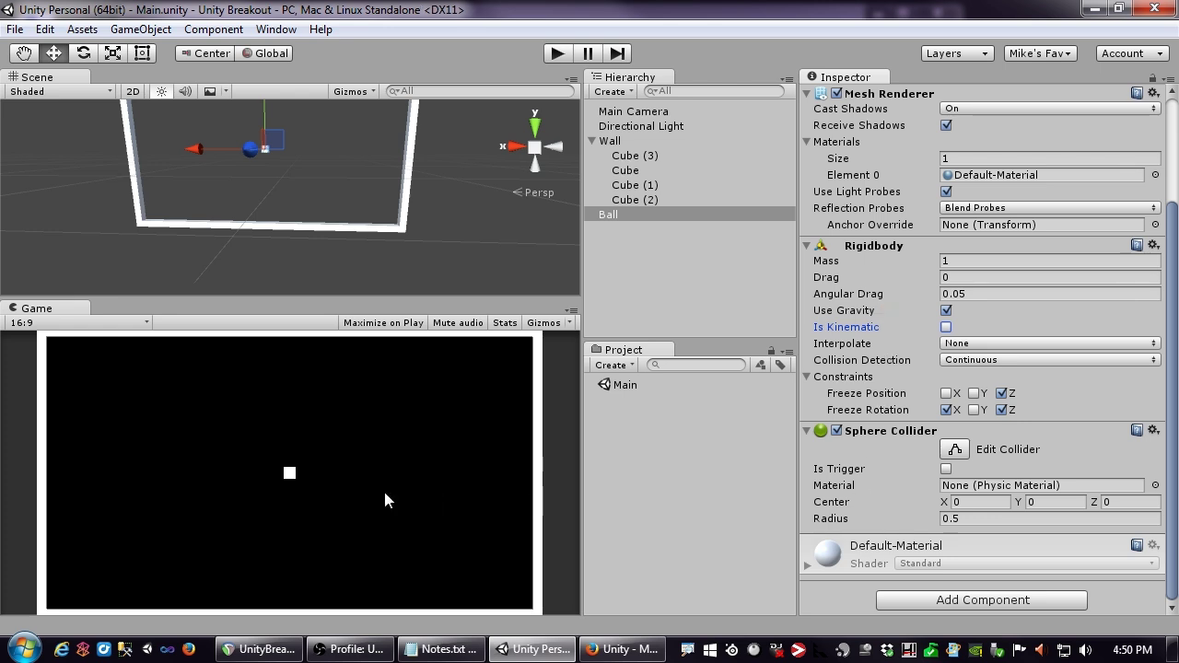
{"action": "key", "text": "ctrl+p"}
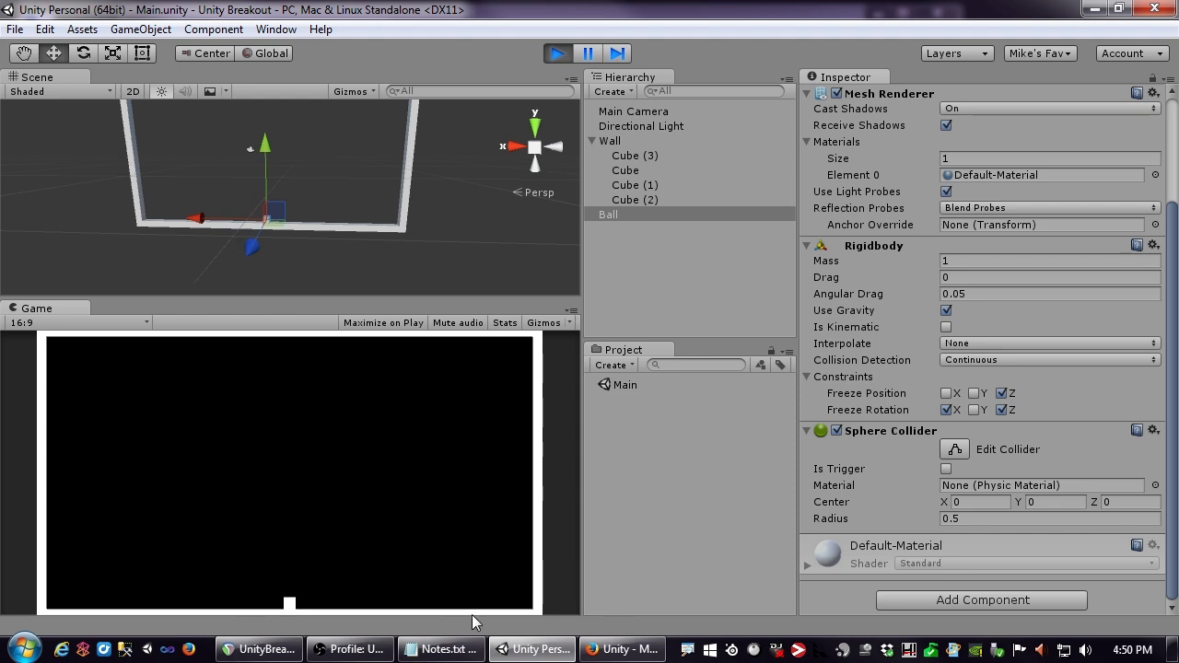
{"action": "left_click", "coordinate": [558, 53]}
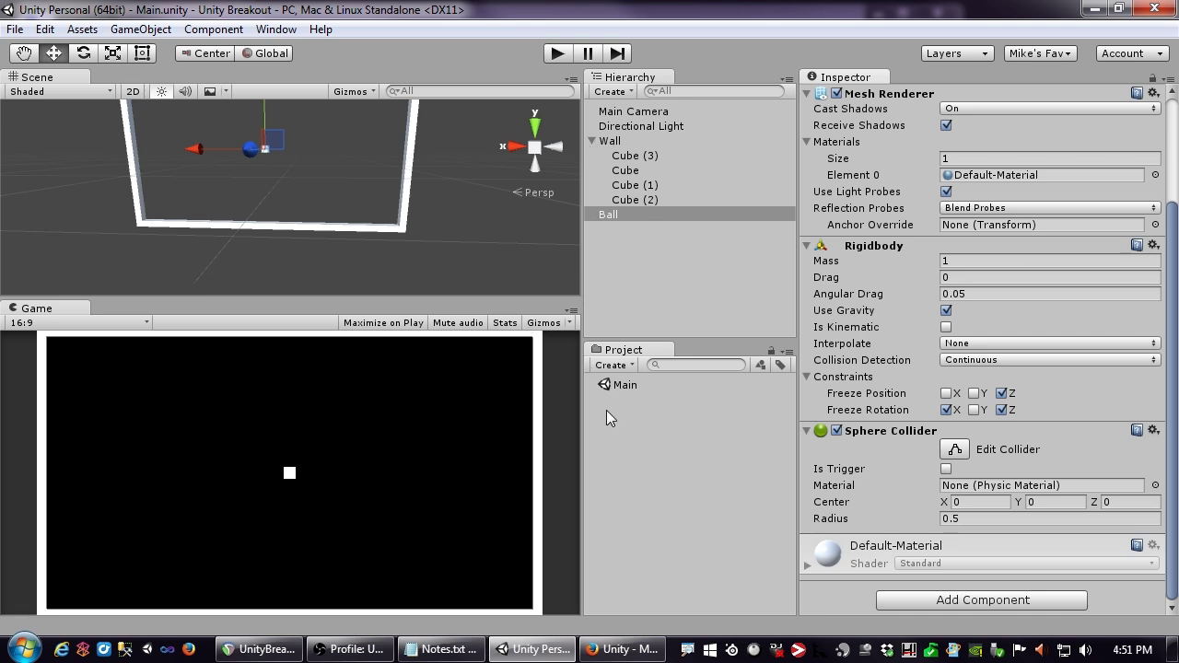
Step: Create a new physic material asset named Bouncy
{"action": "left_click", "coordinate": [628, 368]}
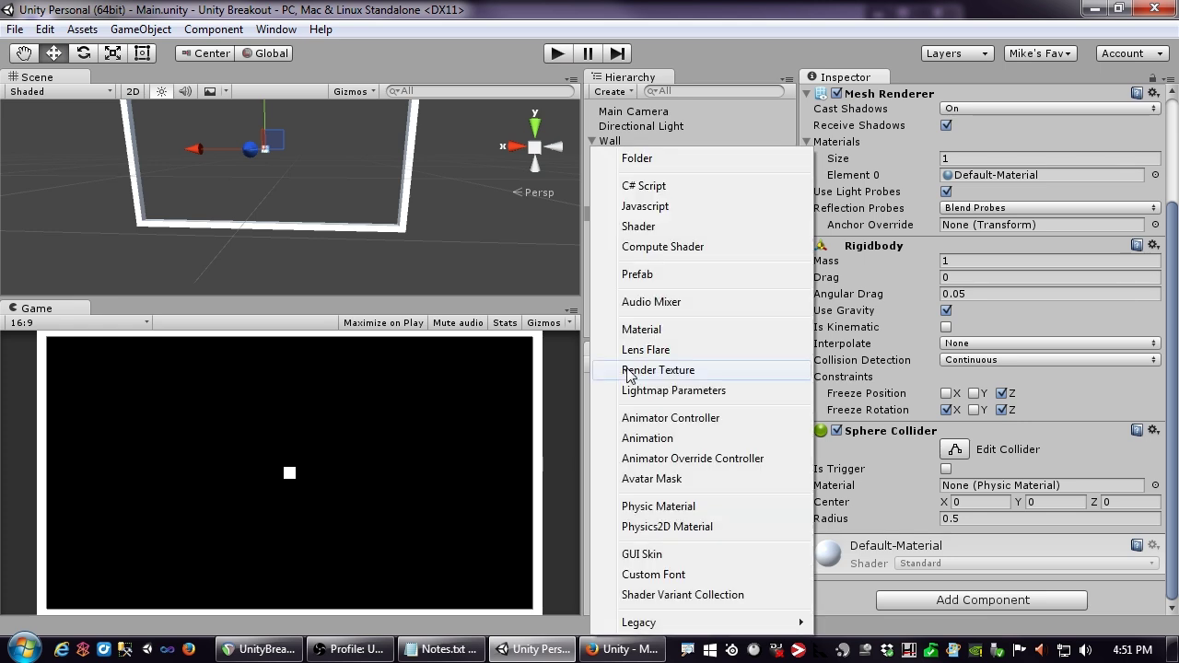
{"action": "left_click", "coordinate": [657, 507]}
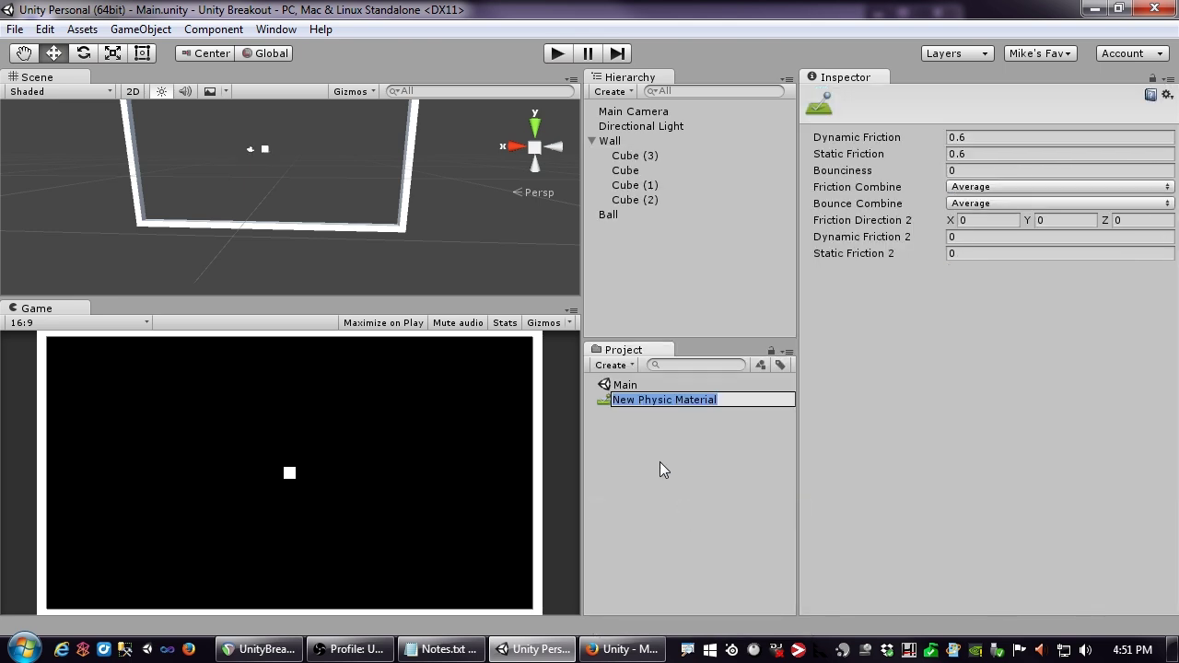
{"action": "type", "text": "Bouncy"}
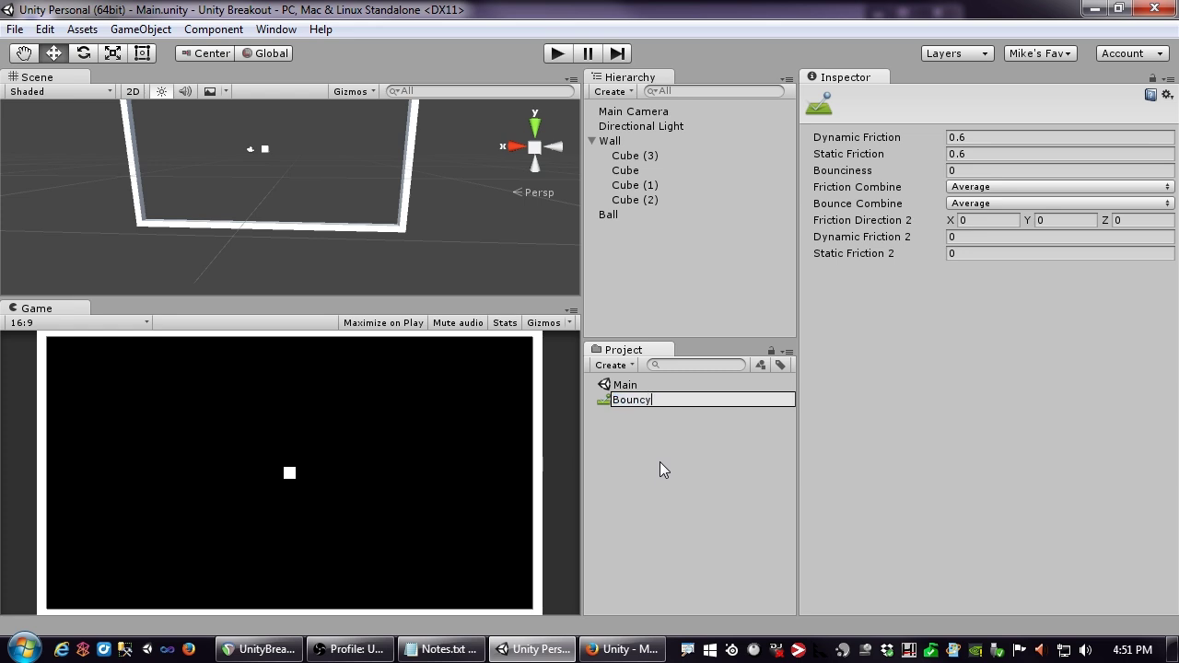
{"action": "key", "text": "Return"}
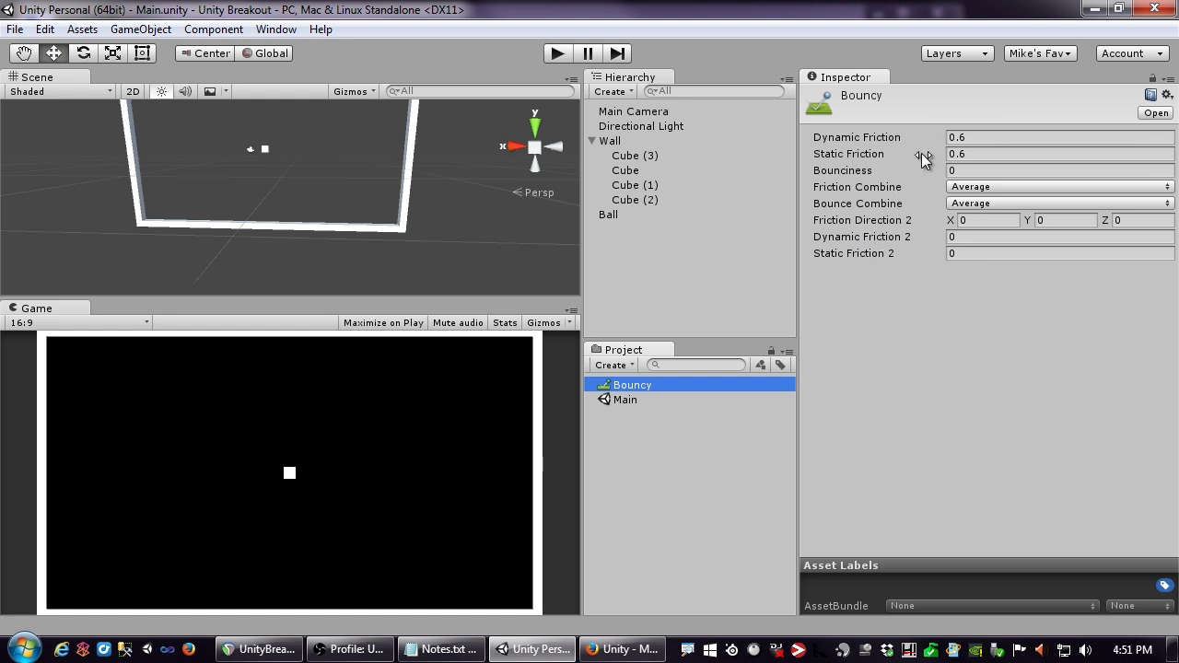
Step: Set Bouncy's dynamic and static friction to 0 and bounciness to 1
{"action": "left_click", "coordinate": [990, 138]}
{"action": "type", "text": "0"}
{"action": "left_click", "coordinate": [990, 154]}
{"action": "type", "text": "0"}
{"action": "left_click", "coordinate": [983, 172]}
{"action": "type", "text": "1"}
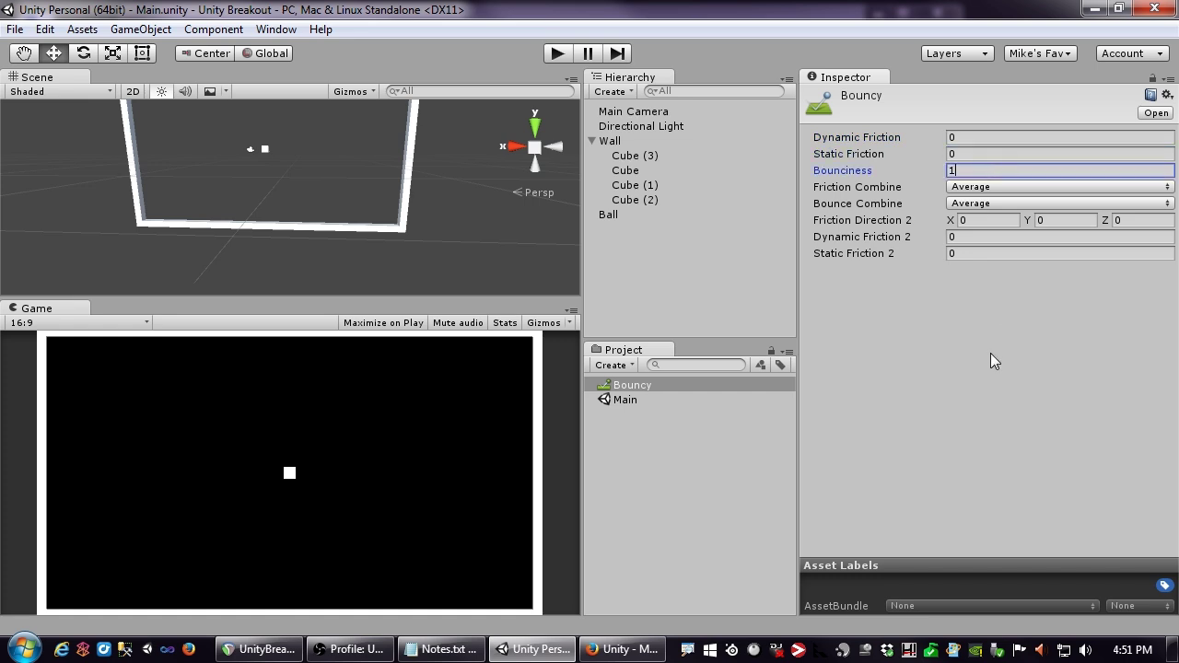
Step: Set Bouncy's Bounce Combine to Maximum and Friction Combine to Minimum
{"action": "left_click", "coordinate": [969, 204]}
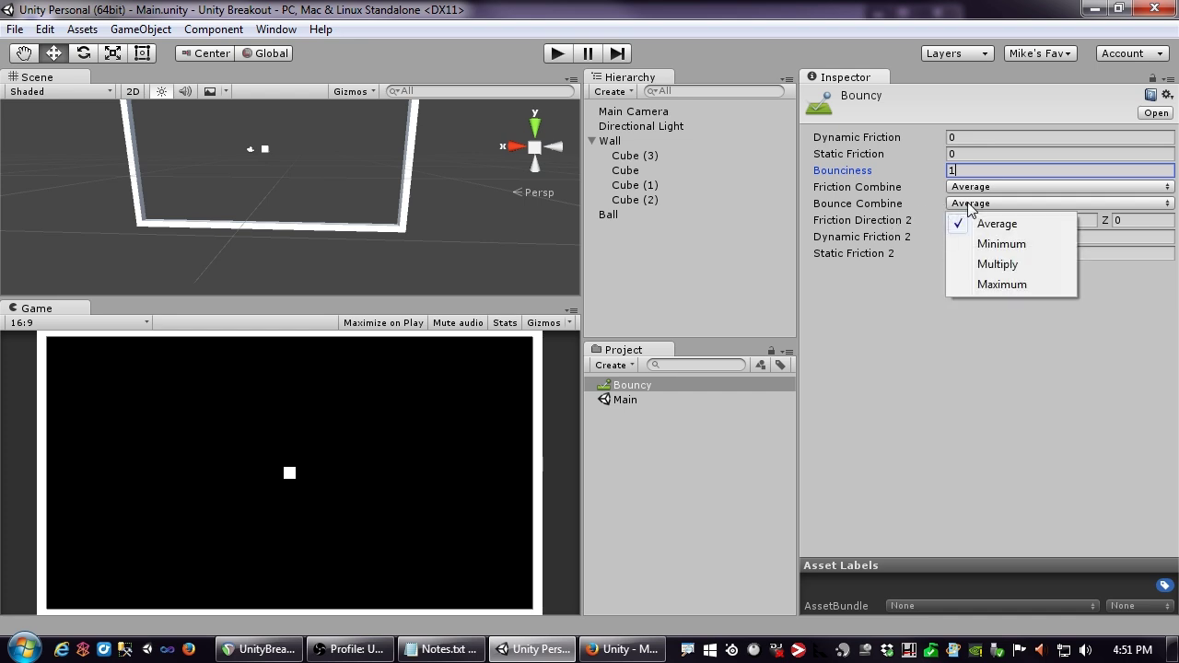
{"action": "left_click", "coordinate": [1018, 285]}
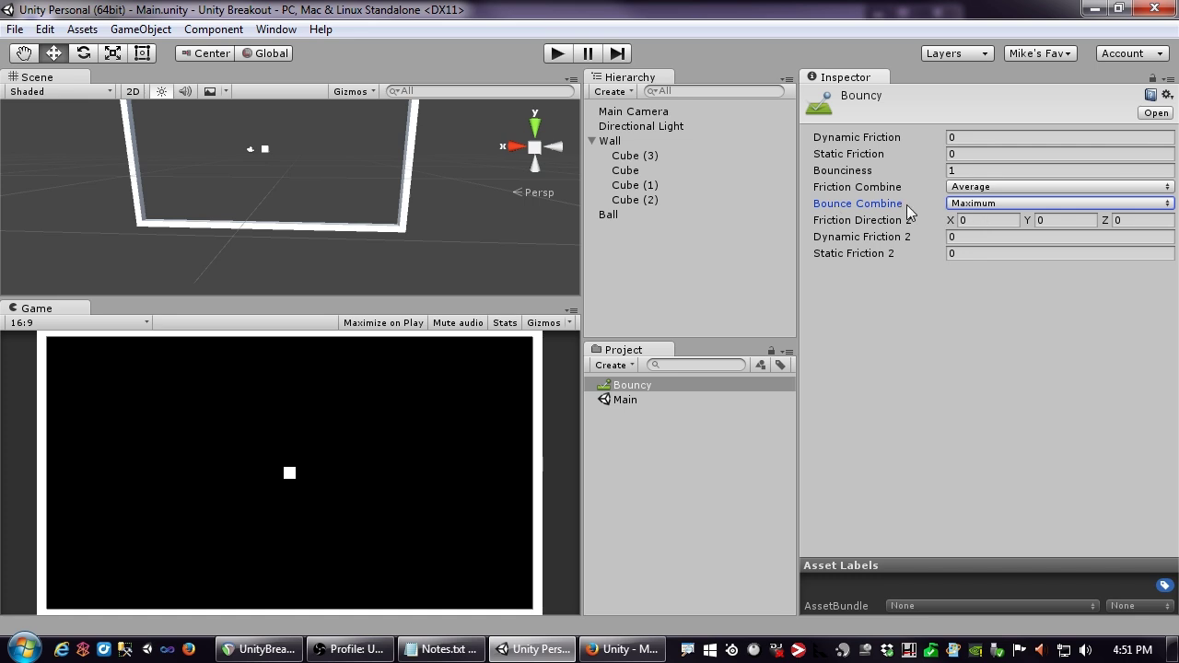
{"action": "left_click", "coordinate": [964, 188]}
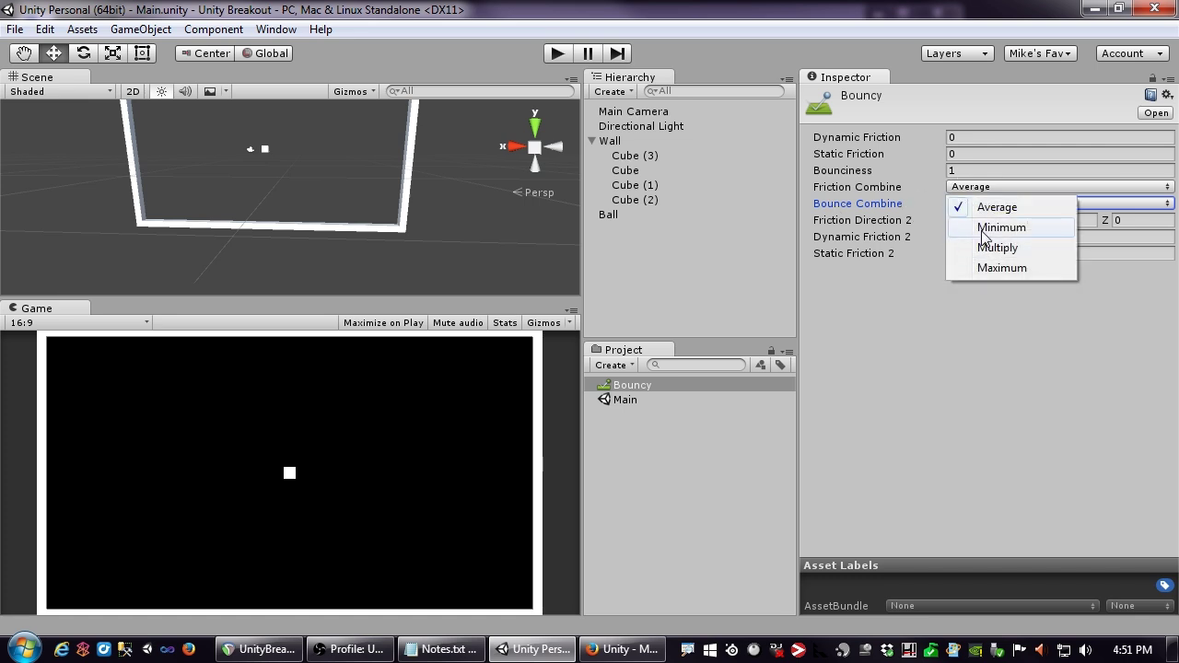
{"action": "left_click", "coordinate": [965, 224]}
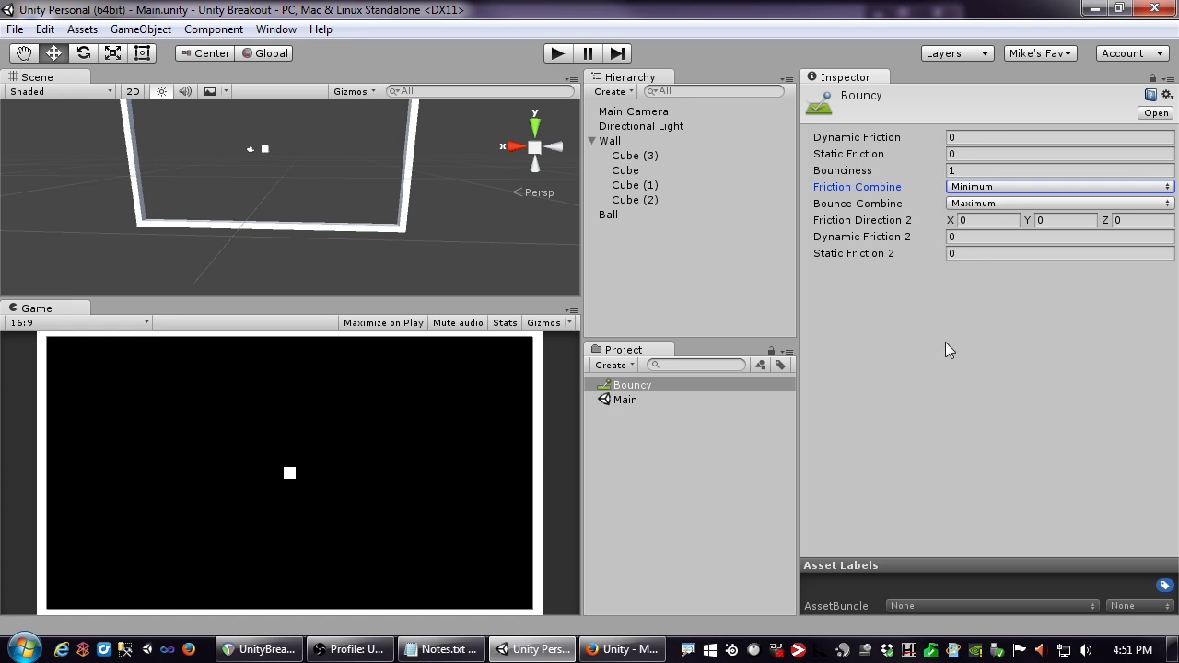
{"action": "left_click", "coordinate": [923, 376]}
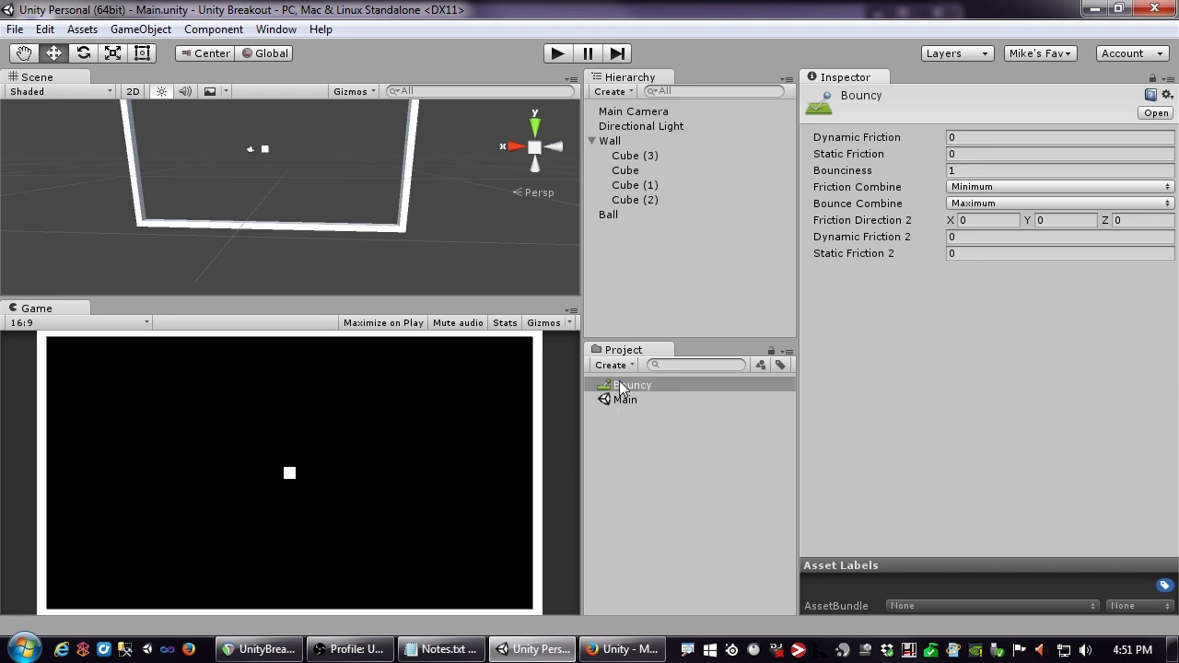
{"action": "left_click", "coordinate": [609, 213]}
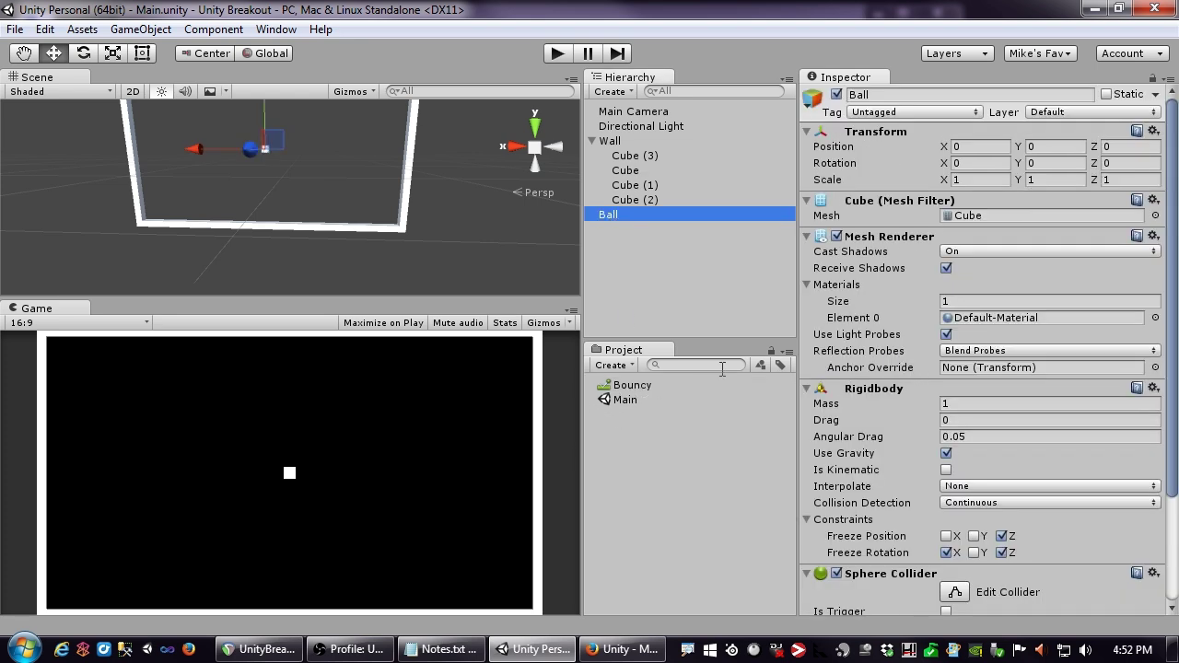
Step: Assign the Bouncy material to the Ball's collider and test-run the game
{"action": "left_click_drag", "start_coordinate": [1173, 378], "coordinate": [1172, 558]}
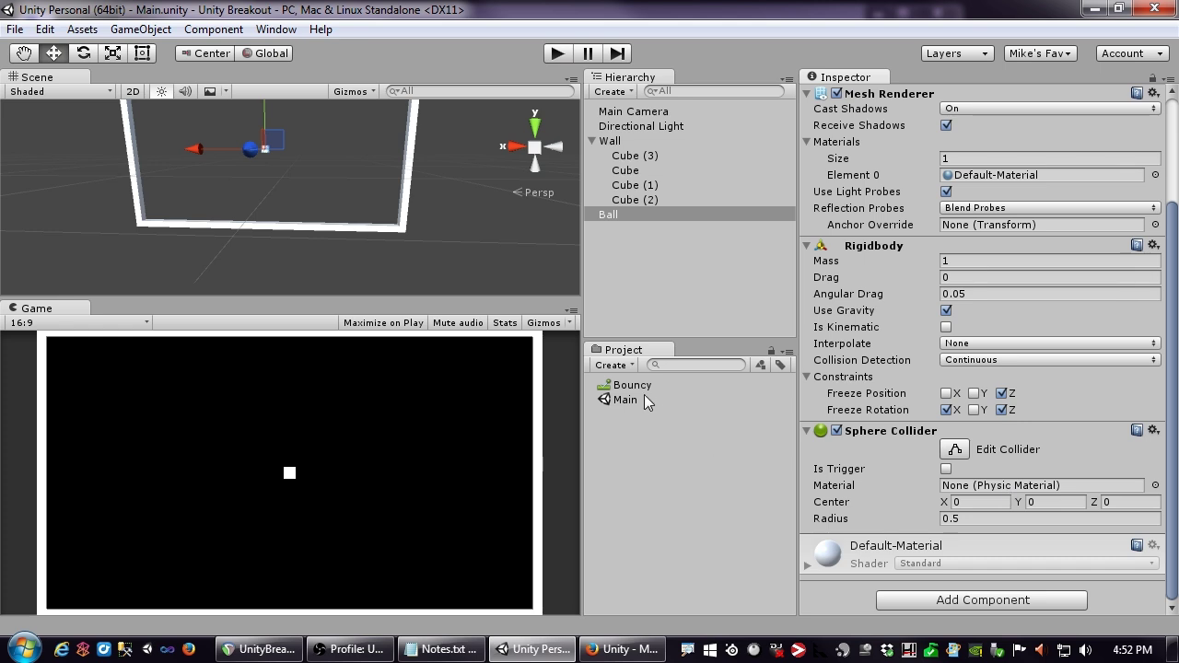
{"action": "left_click_drag", "start_coordinate": [632, 385], "coordinate": [1000, 487]}
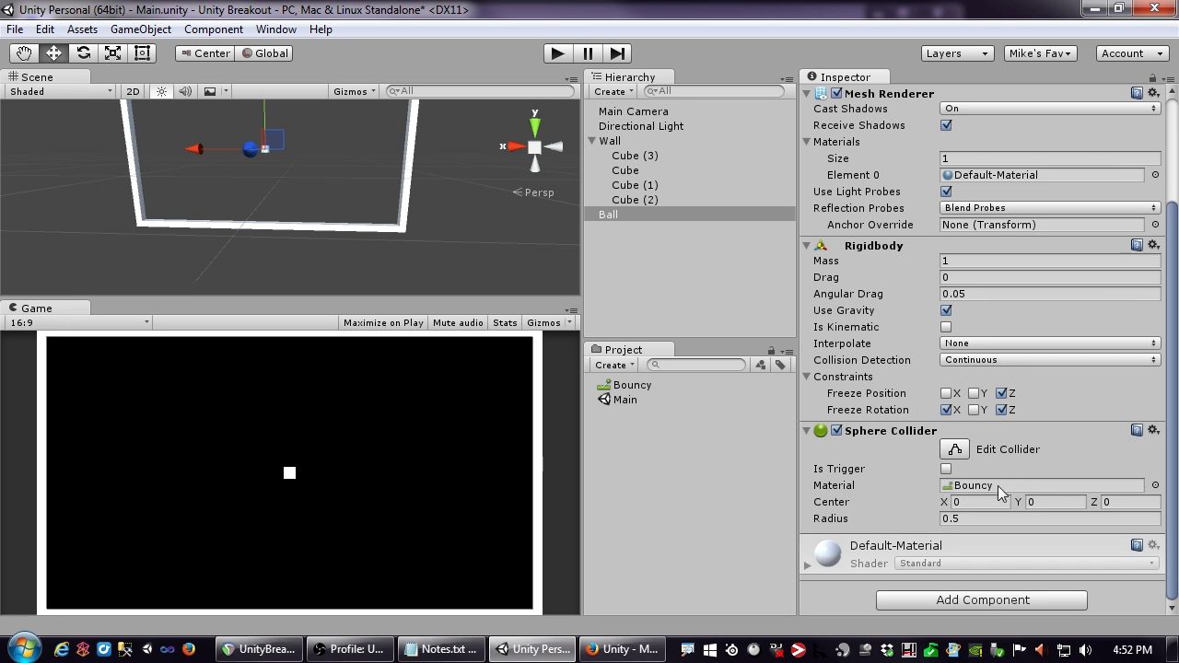
{"action": "left_click", "coordinate": [1155, 486]}
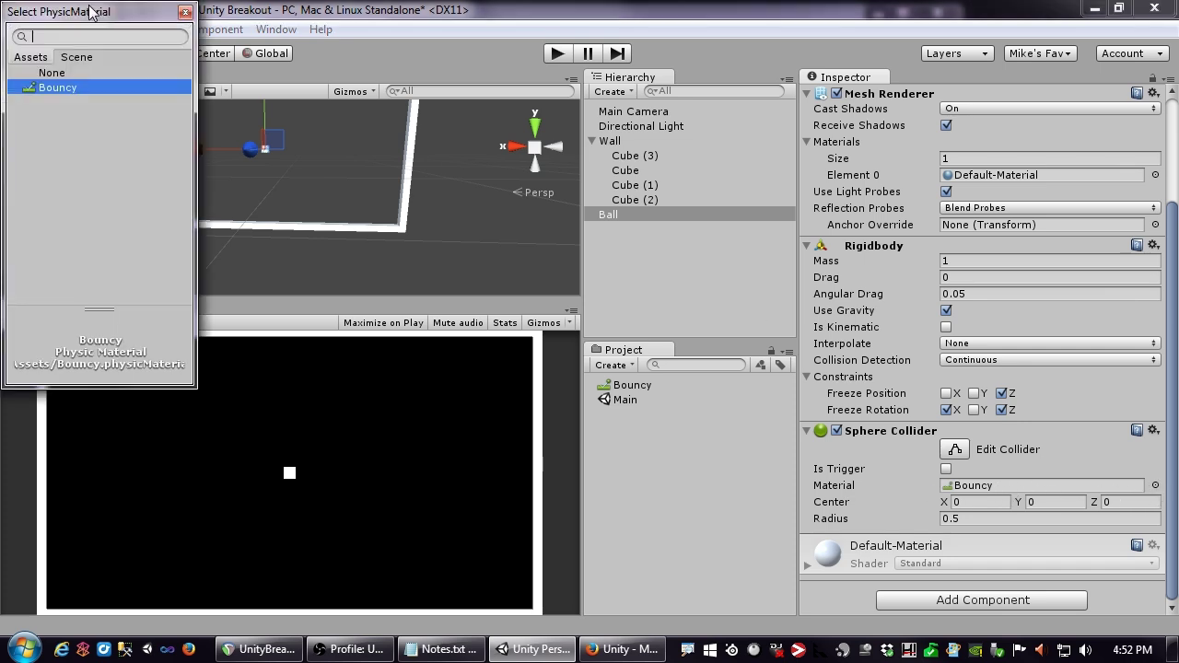
{"action": "key", "text": "Up"}
{"action": "left_click", "coordinate": [49, 88]}
{"action": "double_click", "coordinate": [63, 90]}
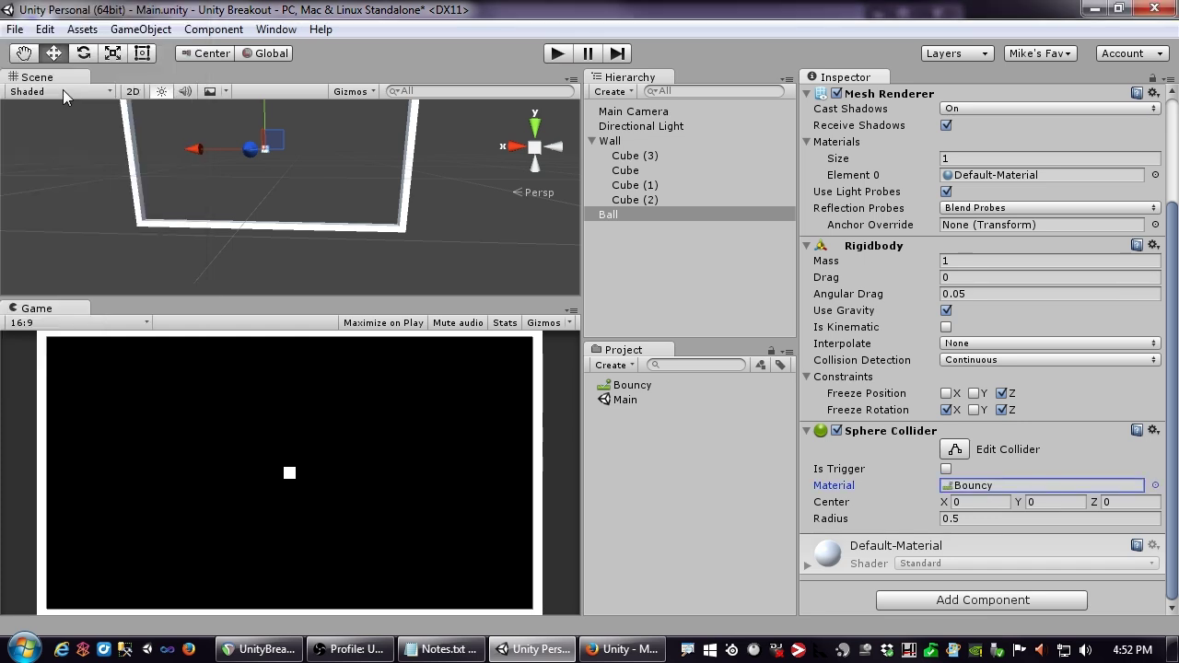
{"action": "left_click", "coordinate": [560, 53]}
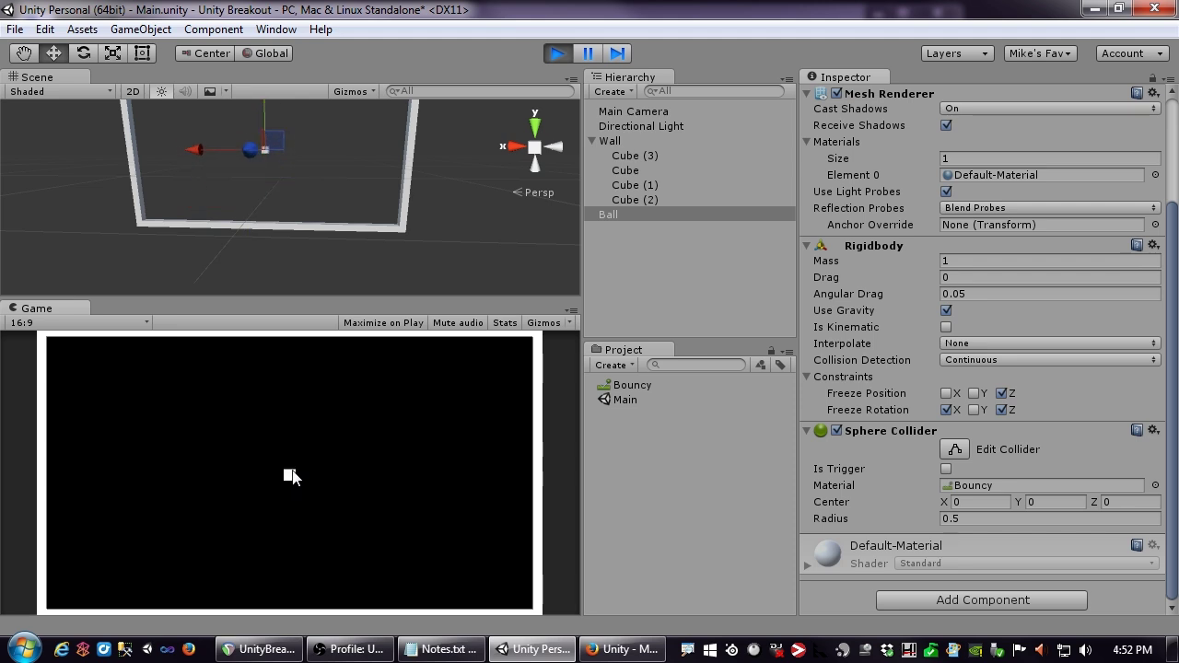
{"action": "left_click", "coordinate": [556, 53]}
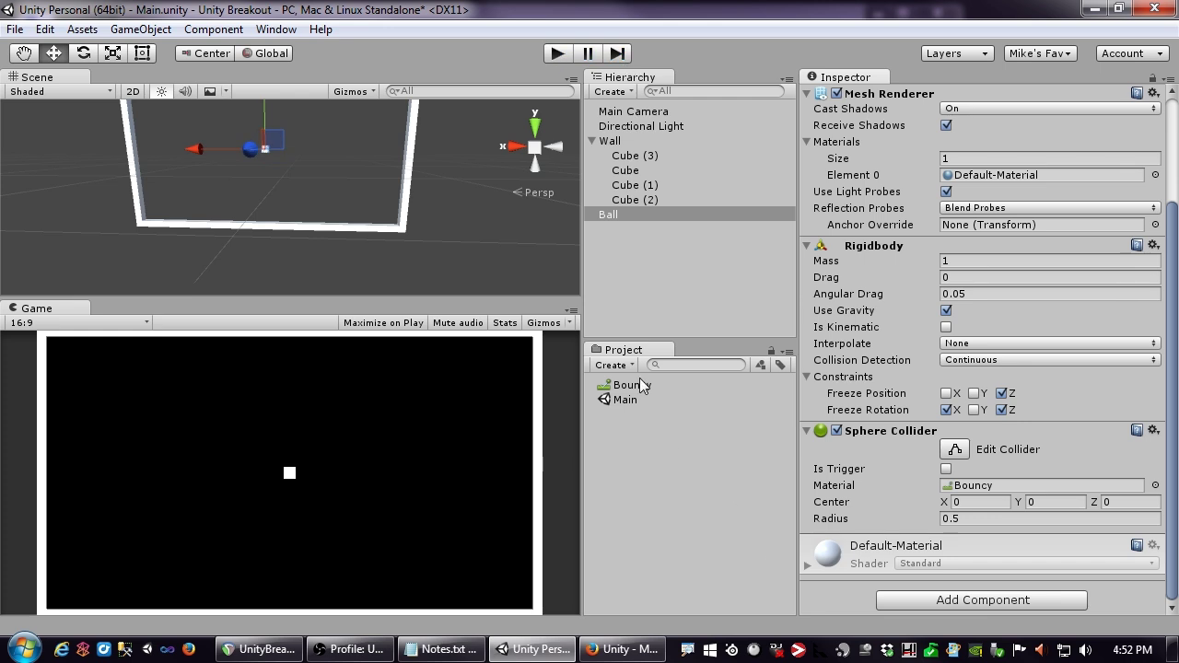
Step: Set both of Bouncy's combine modes to Average and test-run the ball again
{"action": "left_click", "coordinate": [632, 385]}
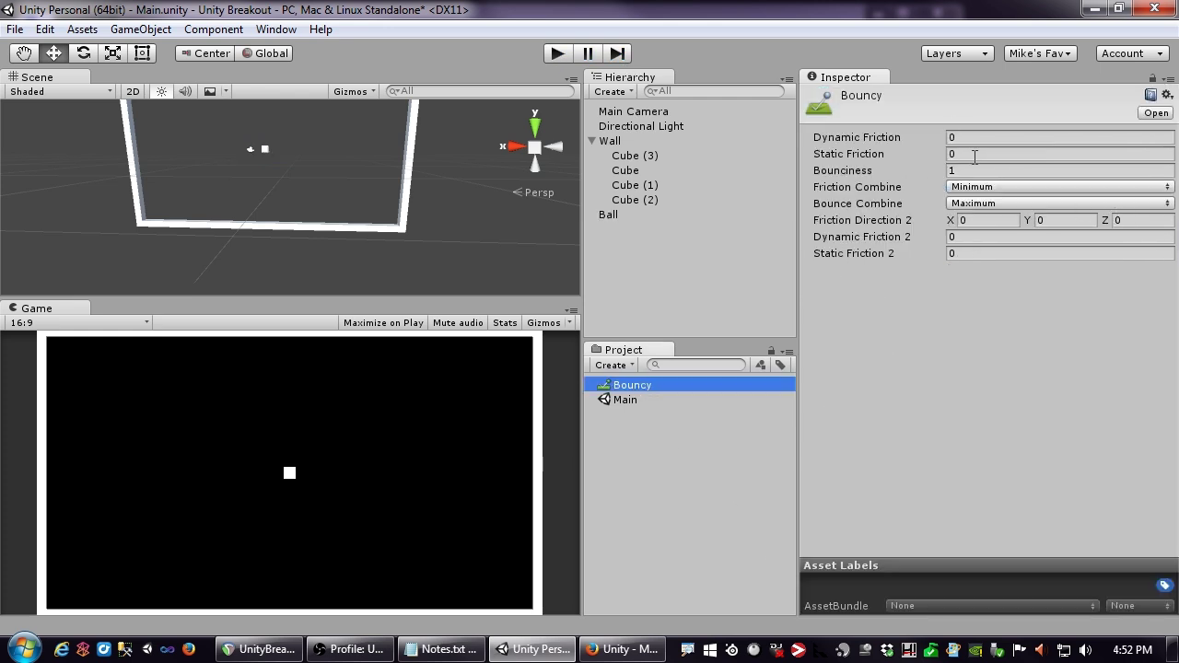
{"action": "left_click", "coordinate": [969, 187]}
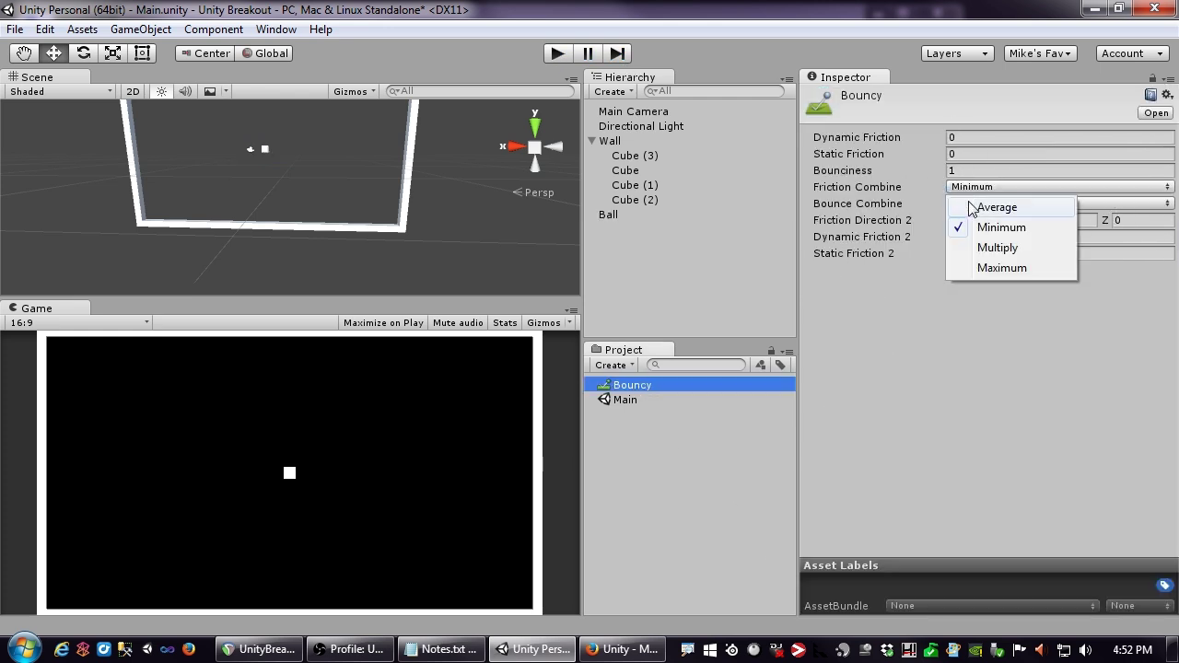
{"action": "left_click", "coordinate": [994, 207]}
{"action": "left_click", "coordinate": [975, 204]}
{"action": "left_click", "coordinate": [976, 224]}
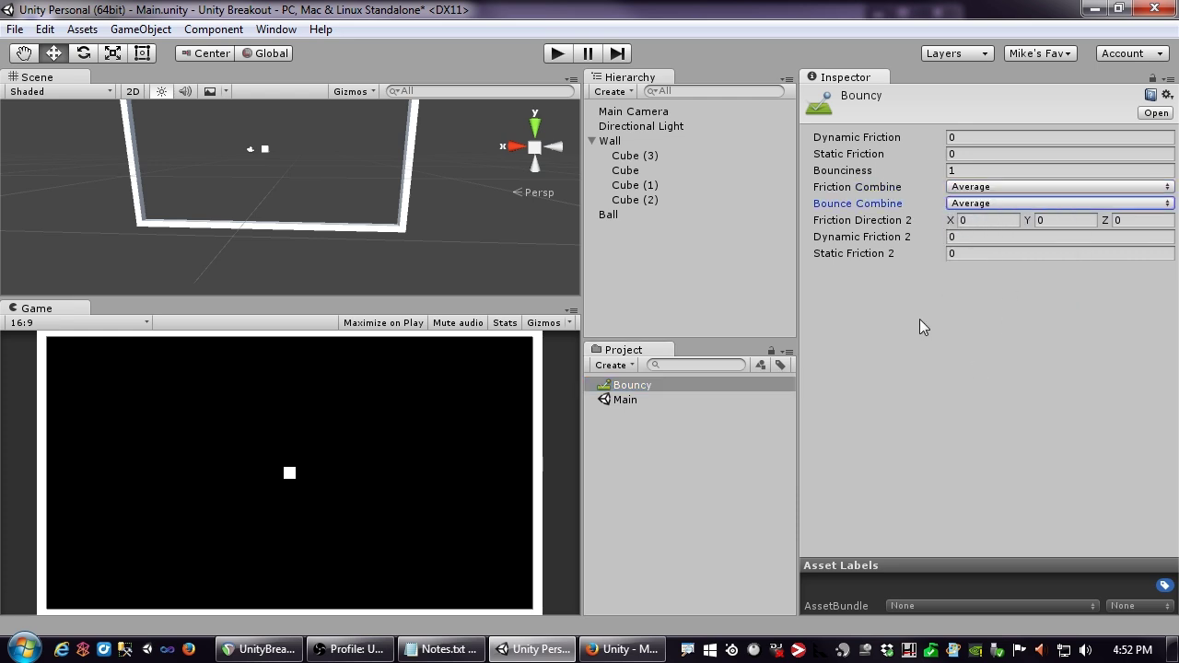
{"action": "left_click", "coordinate": [557, 52]}
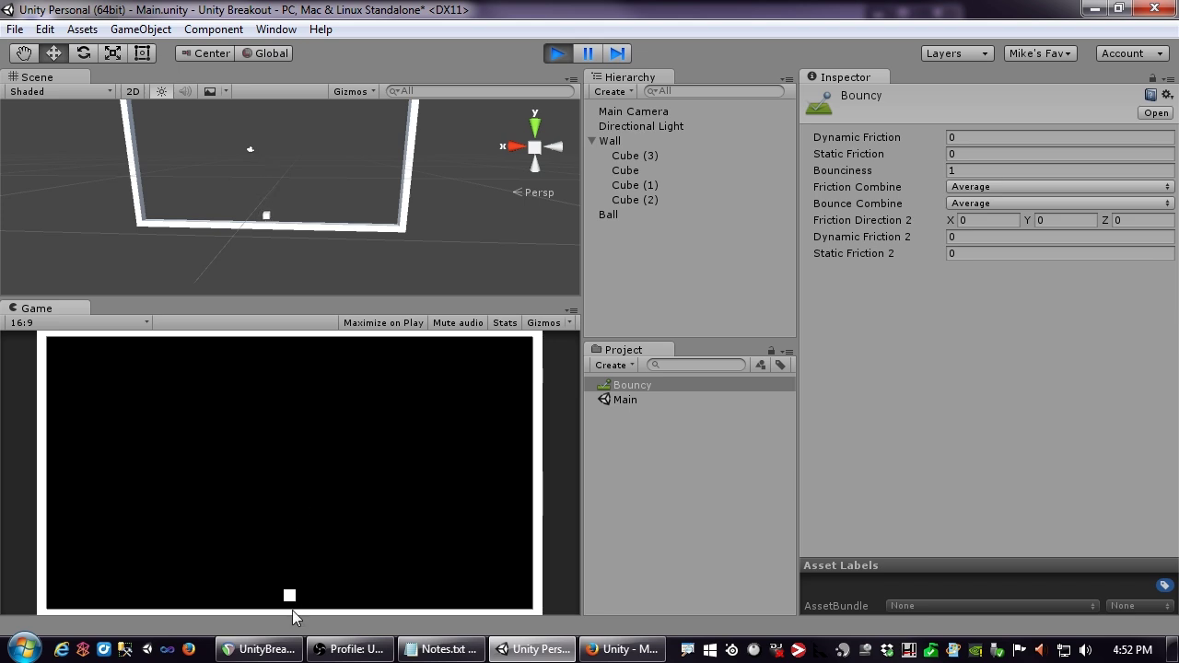
{"action": "left_click", "coordinate": [558, 53]}
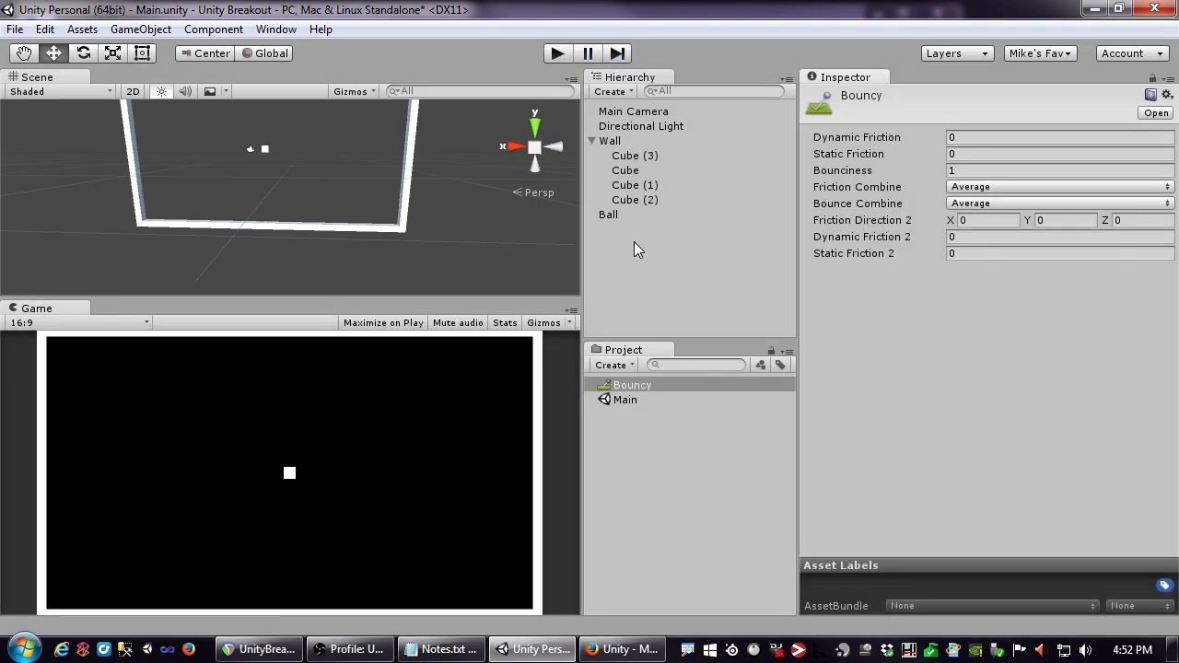
{"action": "left_click", "coordinate": [625, 170]}
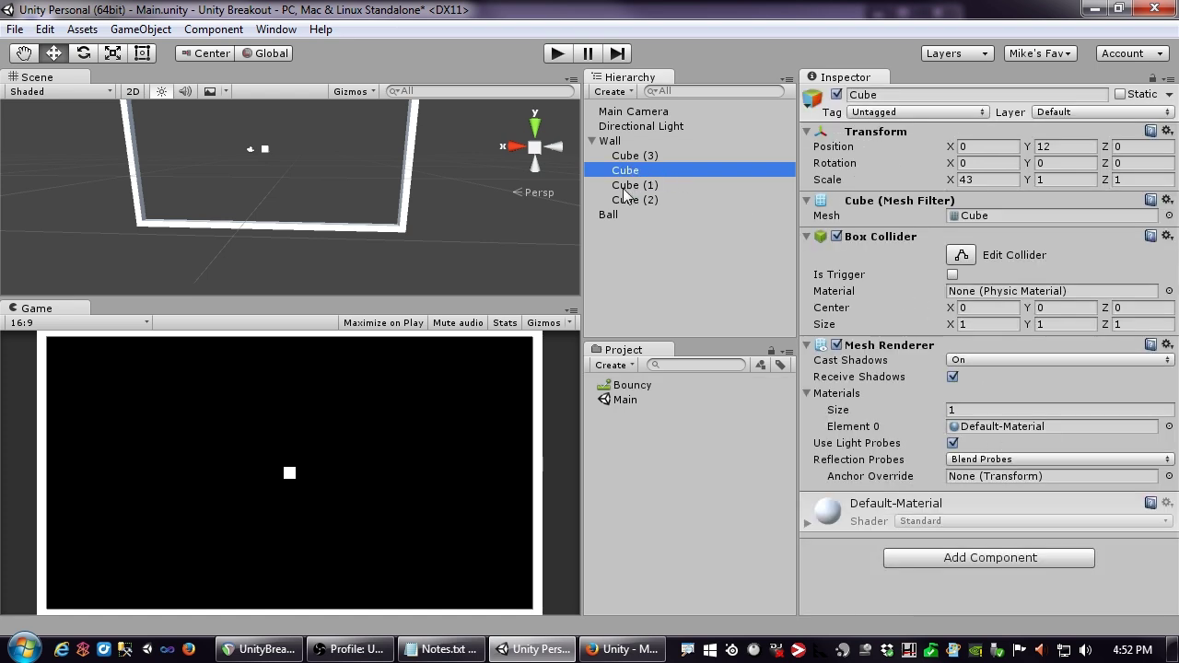
Step: Select the bottom wall and show the Physics settings via Edit > Project Settings
{"action": "left_click", "coordinate": [282, 222]}
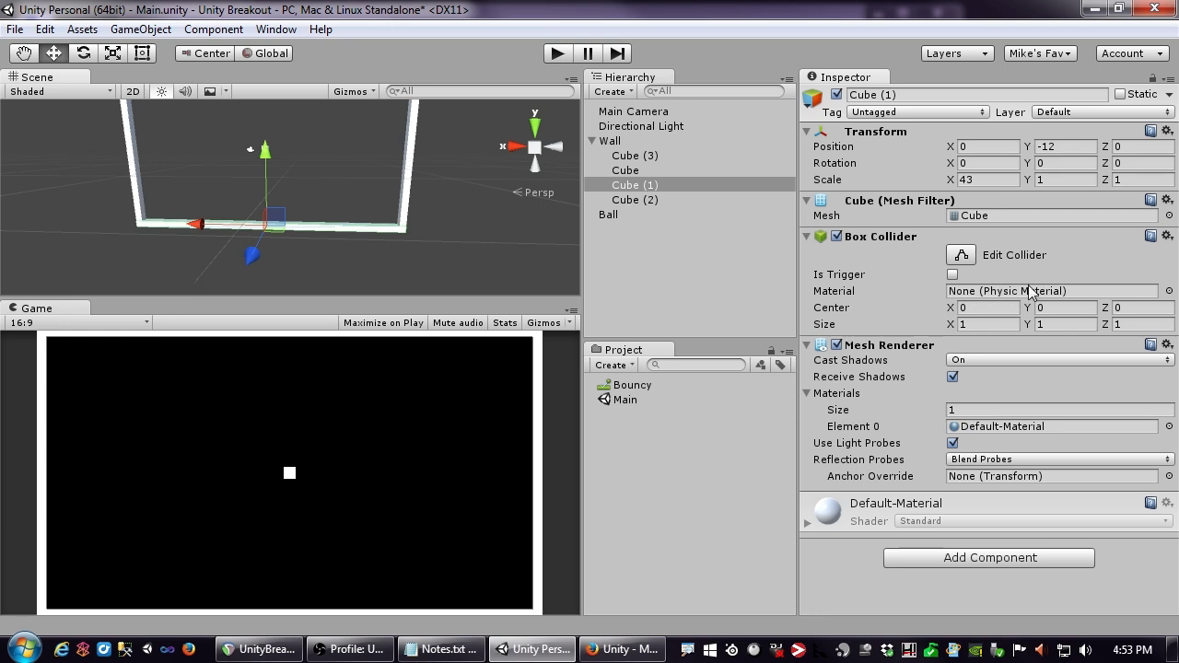
{"action": "left_click", "coordinate": [45, 28]}
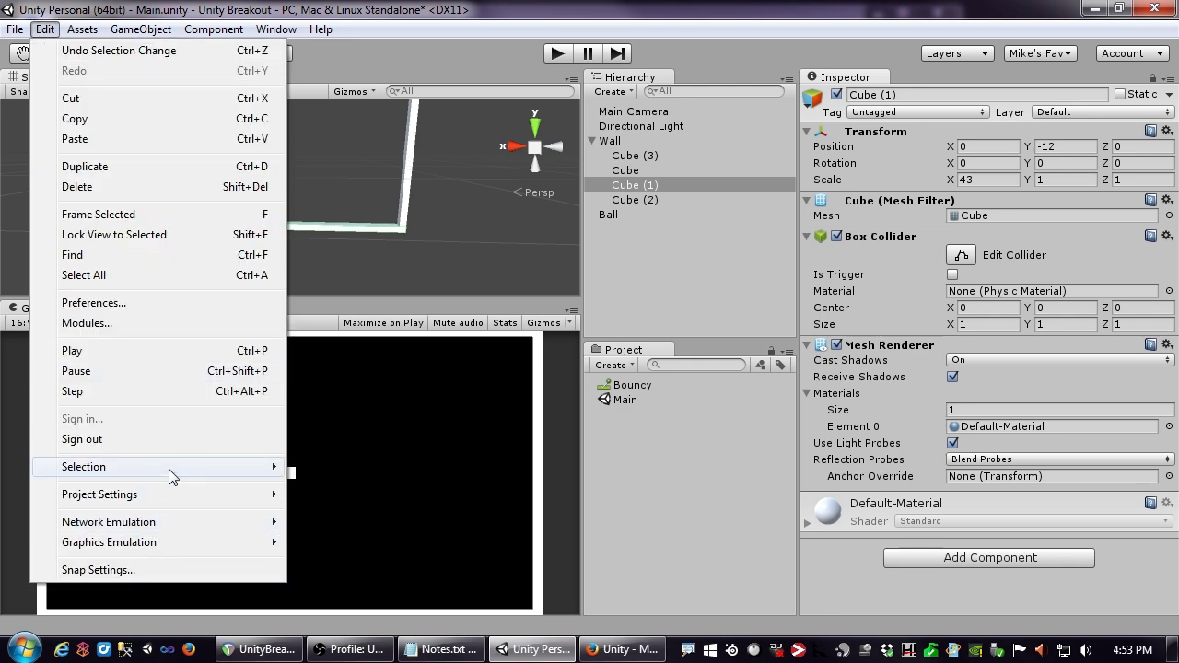
{"action": "mouse_move", "coordinate": [181, 495]}
{"action": "left_click", "coordinate": [332, 373]}
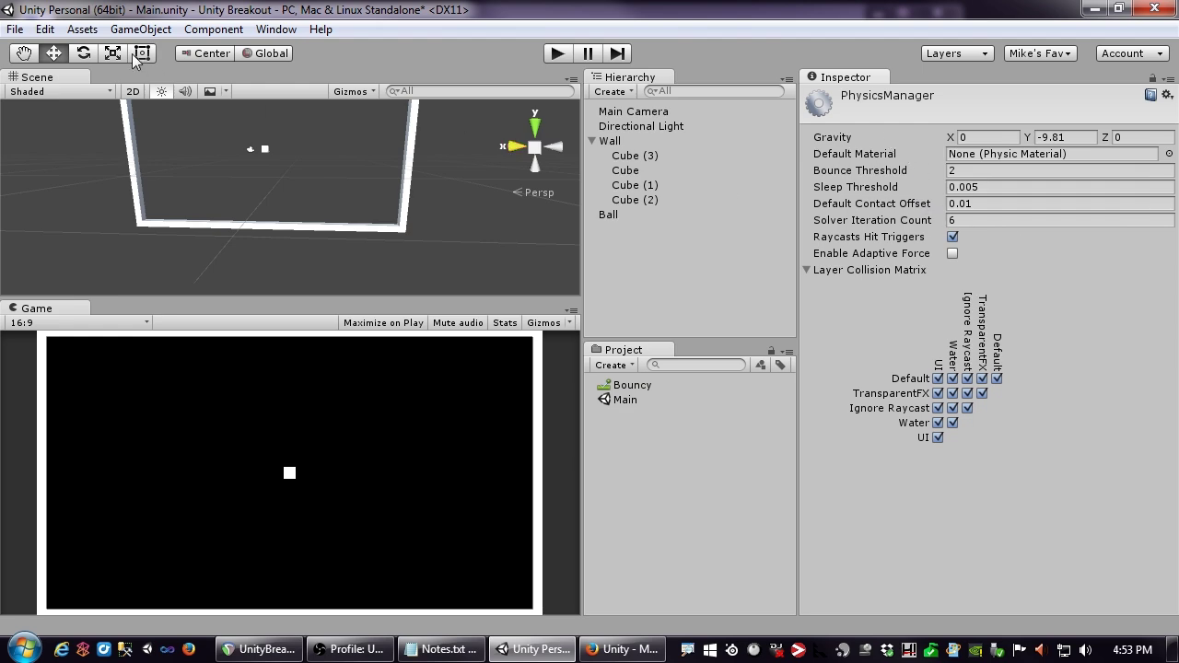
{"action": "left_click", "coordinate": [45, 29]}
{"action": "mouse_move", "coordinate": [82, 29]}
{"action": "mouse_move", "coordinate": [45, 29]}
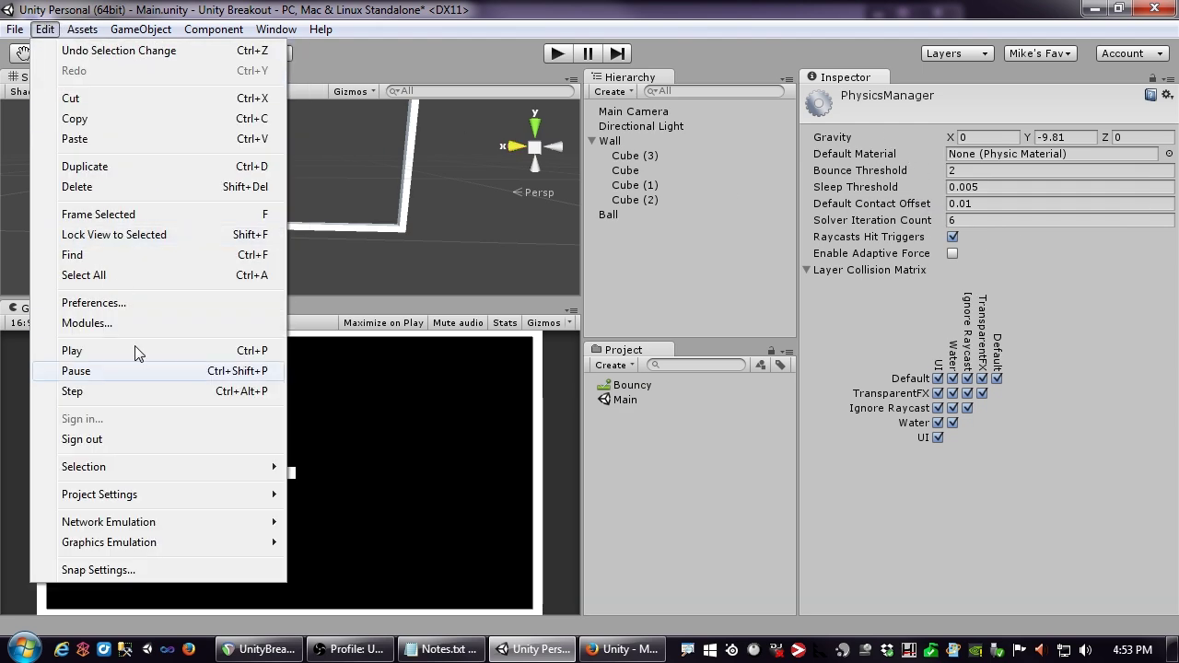
{"action": "mouse_move", "coordinate": [166, 493]}
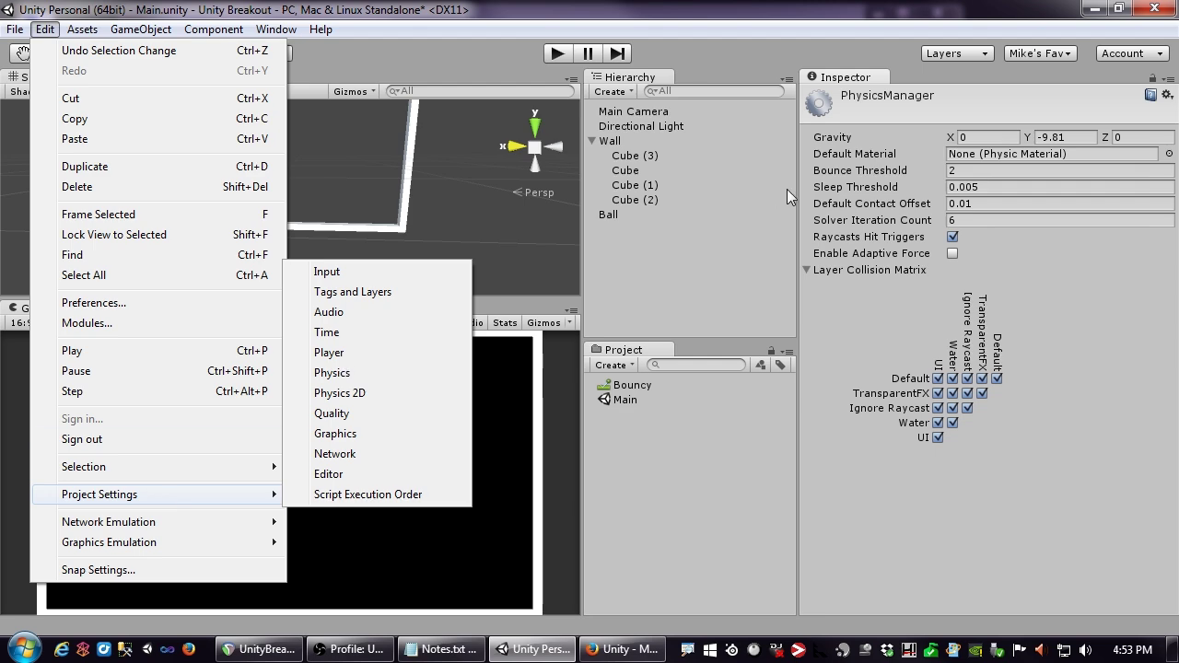
{"action": "left_click", "coordinate": [732, 344]}
{"action": "left_click", "coordinate": [622, 363]}
Step: Create a new physic material named Default
{"action": "key", "text": "Escape"}
{"action": "left_click", "coordinate": [629, 365]}
{"action": "left_click", "coordinate": [629, 506]}
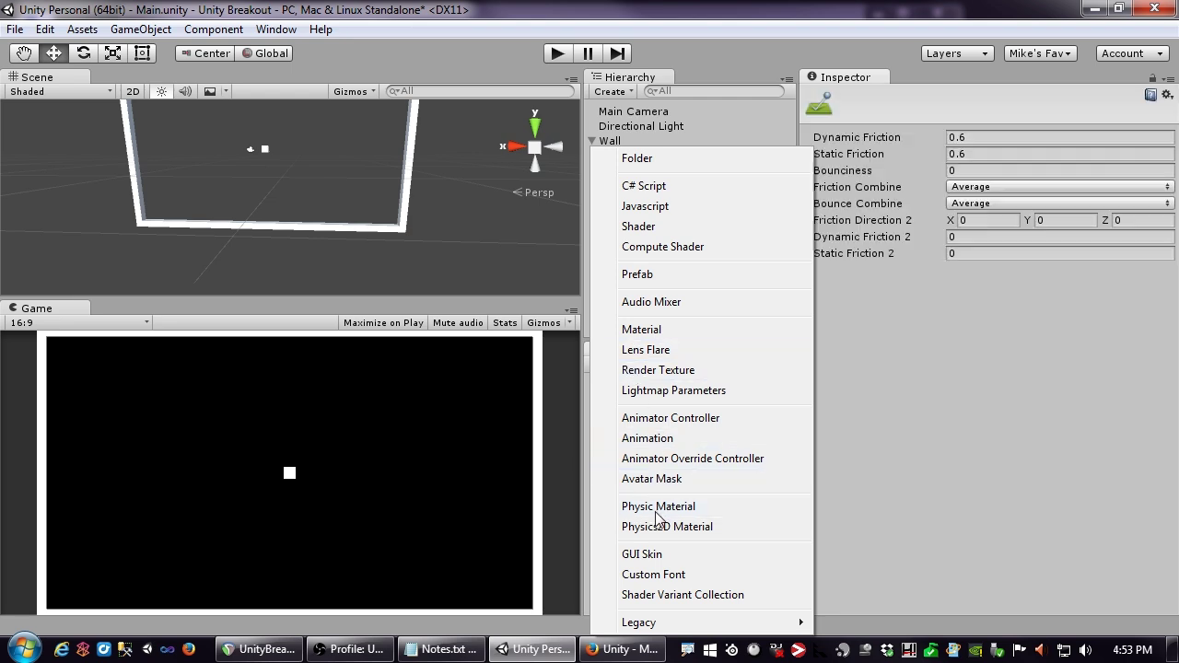
{"action": "type", "text": "Default"}
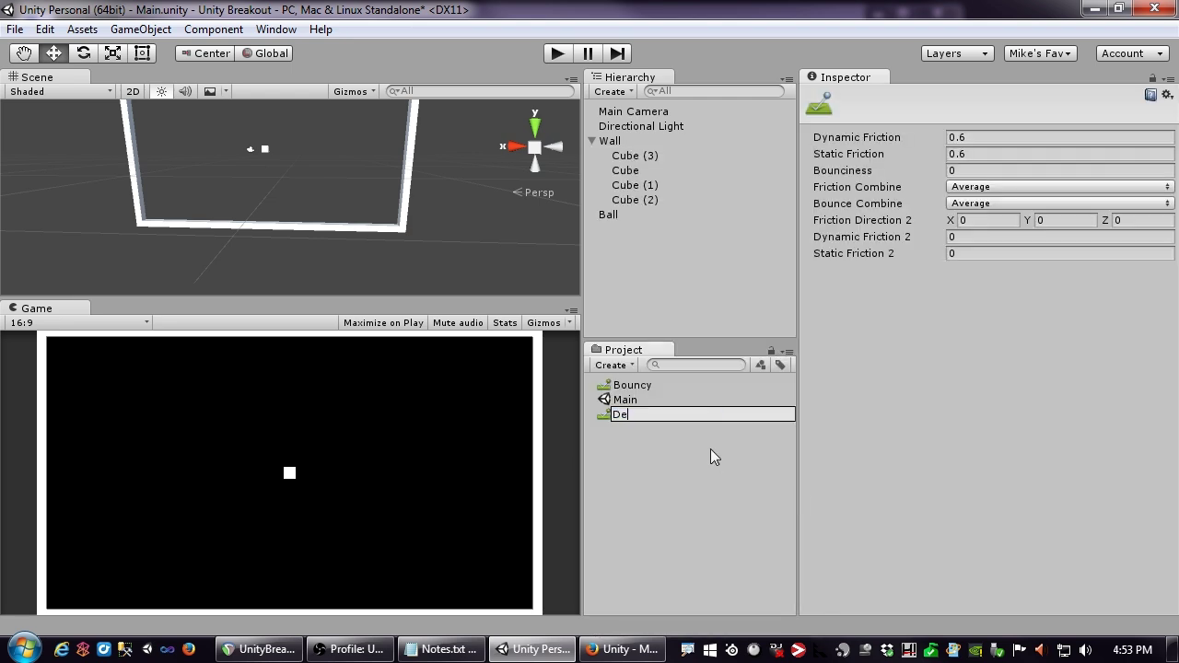
{"action": "key", "text": "Return"}
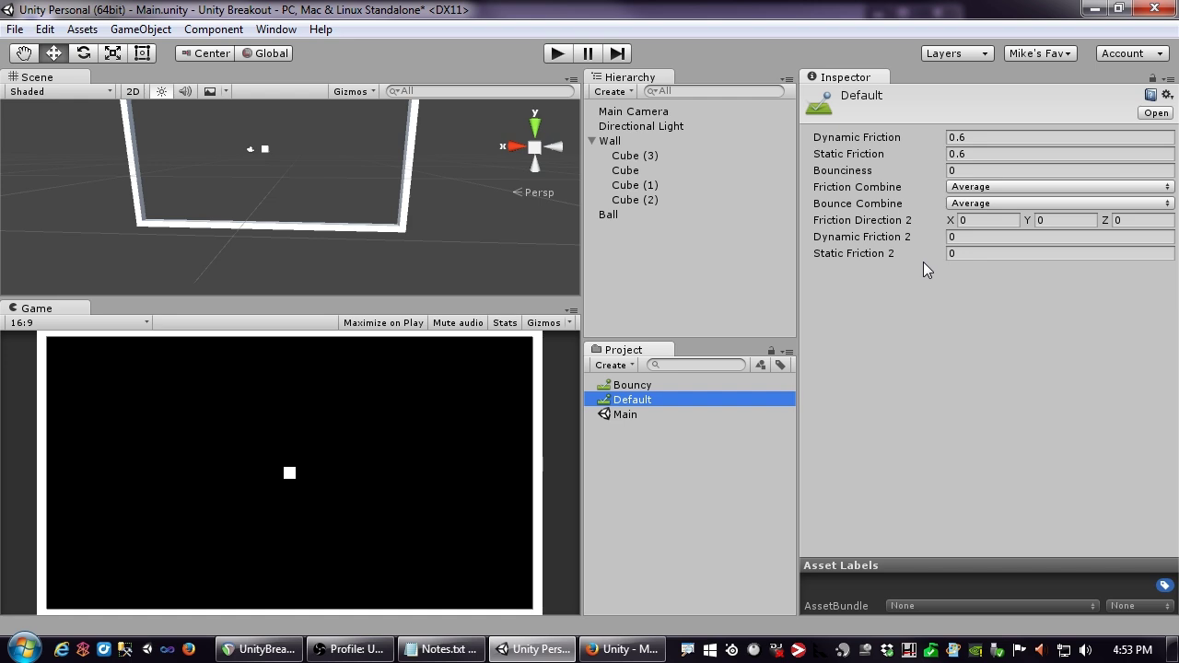
Step: Compare the Bouncy and Default materials' friction and bounciness values
{"action": "left_click", "coordinate": [648, 383]}
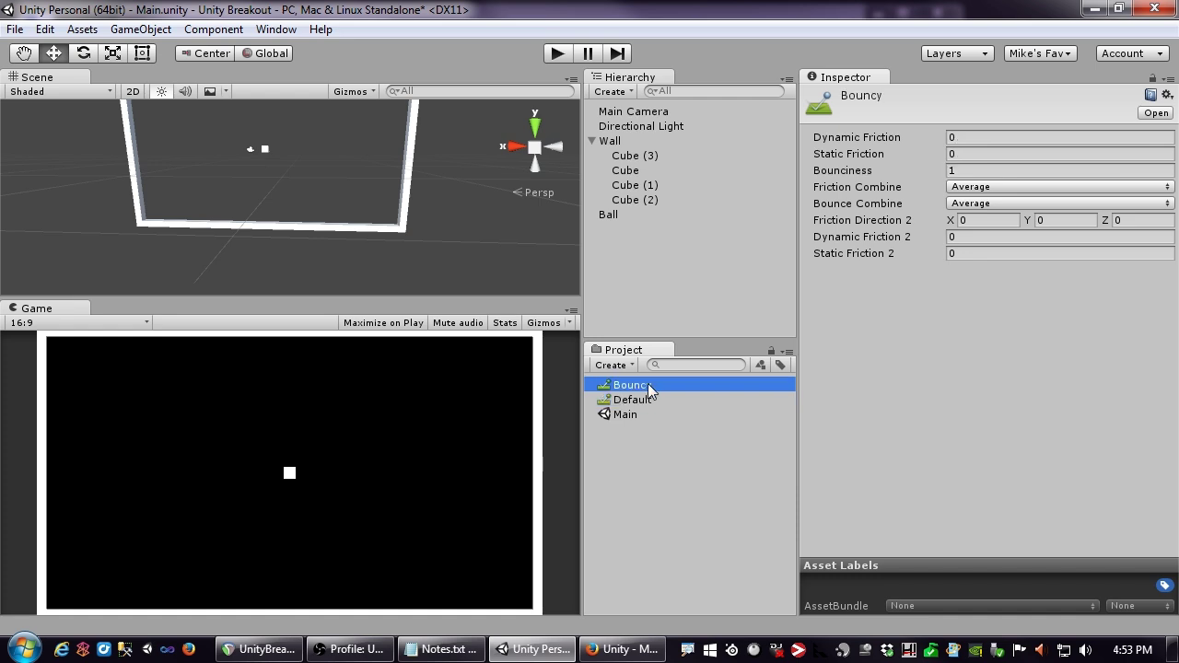
{"action": "left_click", "coordinate": [639, 400]}
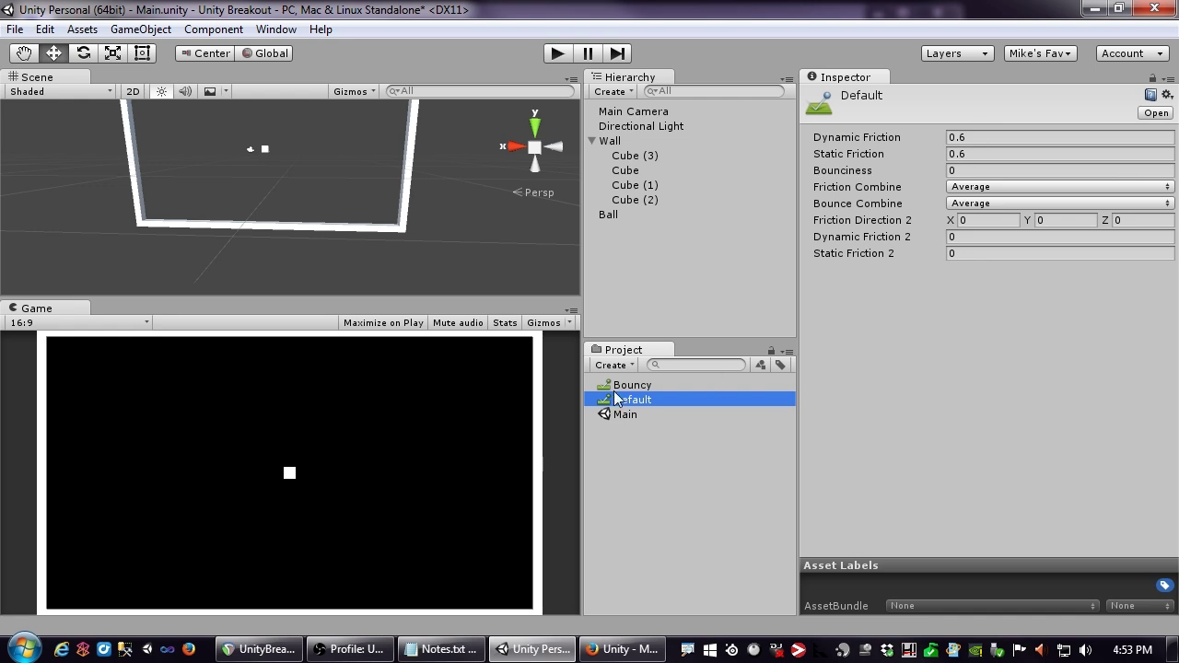
{"action": "left_click", "coordinate": [615, 386]}
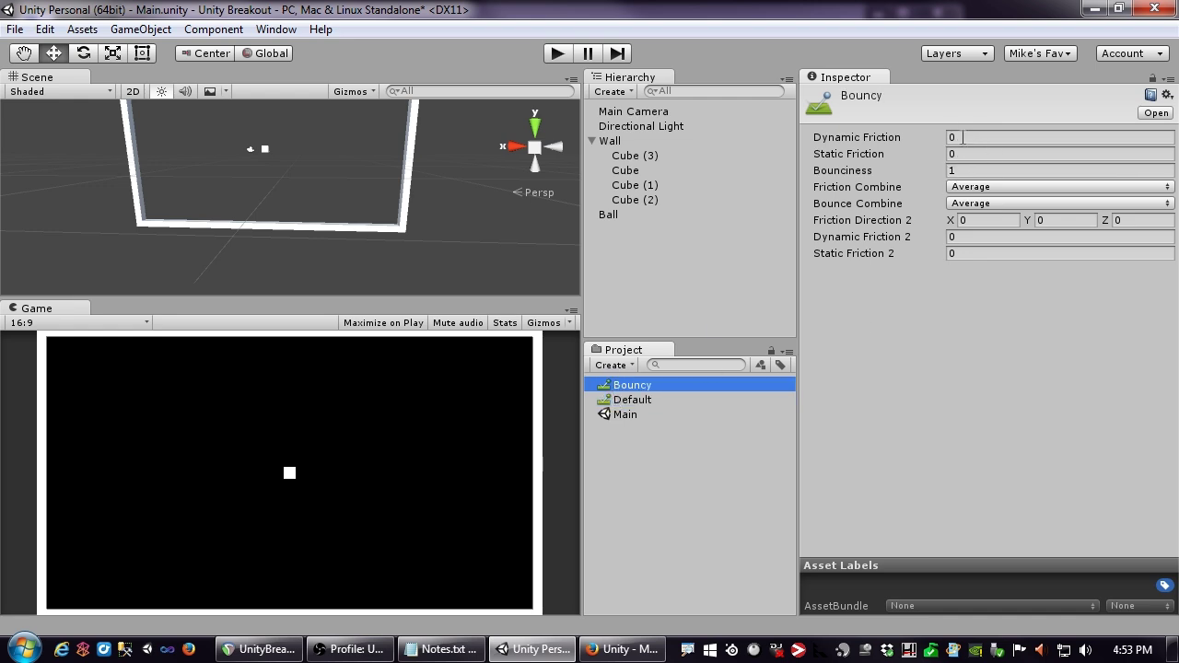
{"action": "left_click", "coordinate": [644, 402]}
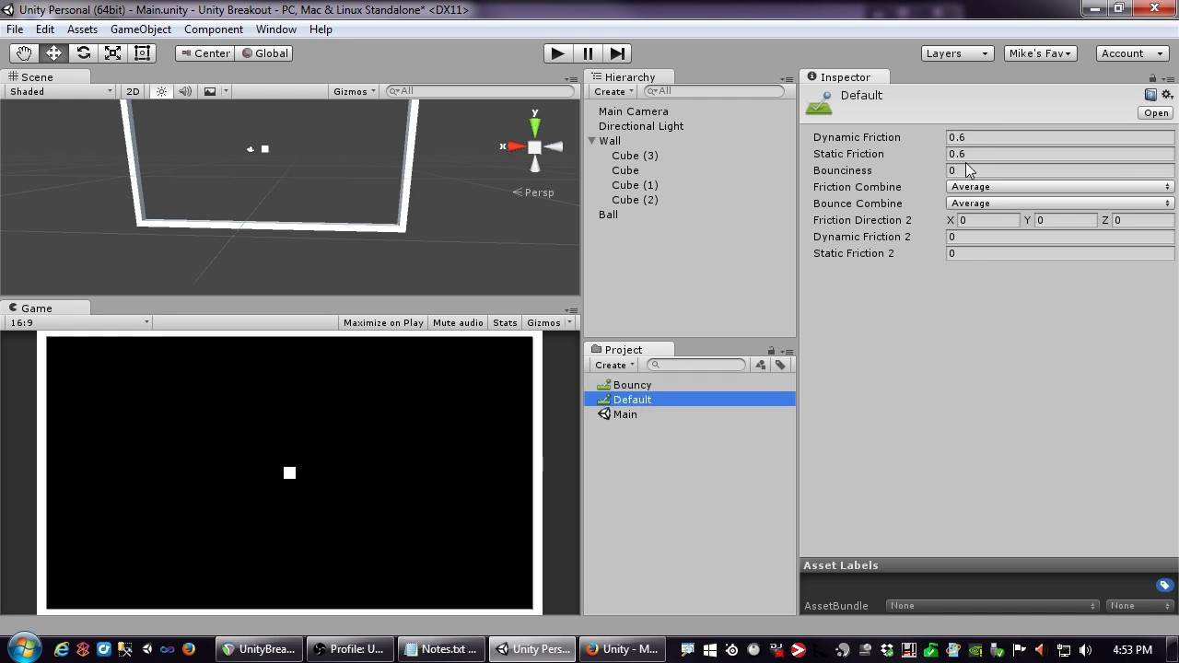
{"action": "left_click", "coordinate": [632, 387]}
{"action": "left_click", "coordinate": [645, 400]}
{"action": "left_click", "coordinate": [645, 385]}
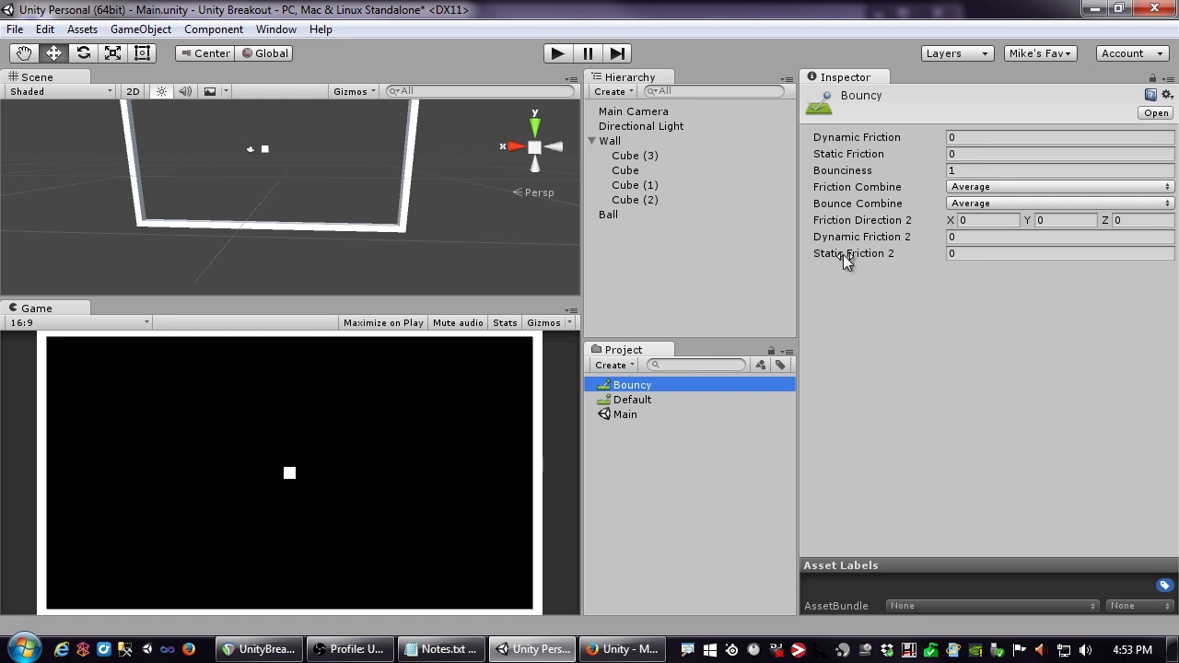
Step: Put Bouncy in the bottom wall's Box Collider Material slot and play the game
{"action": "left_click", "coordinate": [624, 170]}
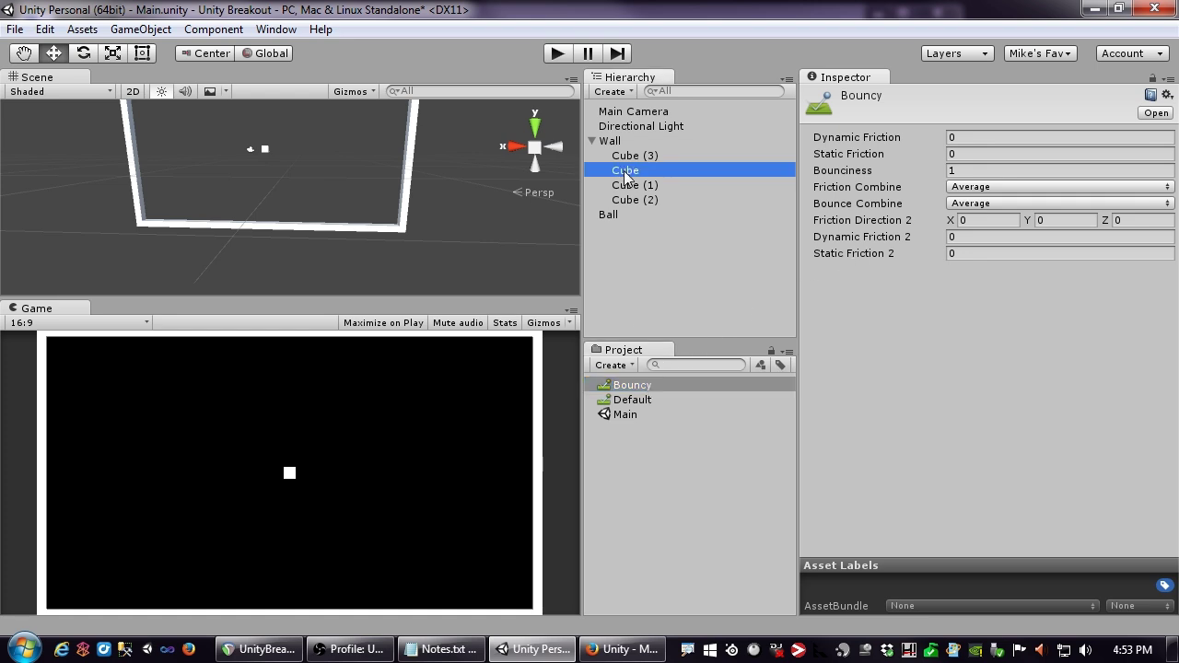
{"action": "left_click", "coordinate": [335, 225]}
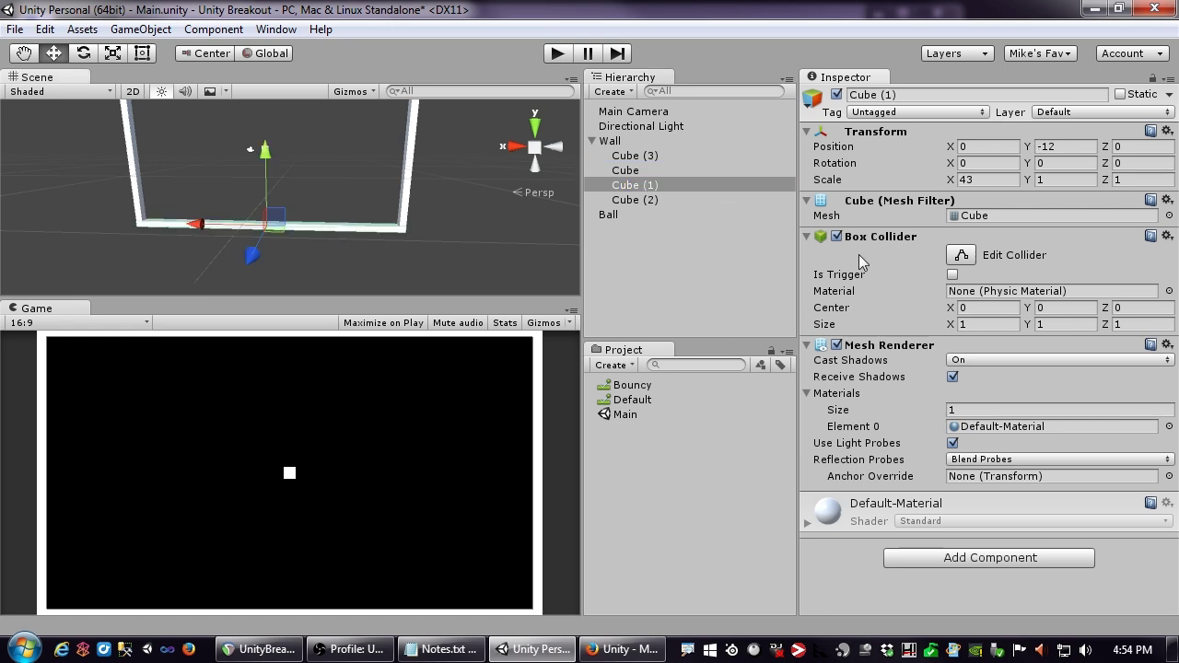
{"action": "left_click_drag", "start_coordinate": [633, 385], "coordinate": [980, 297]}
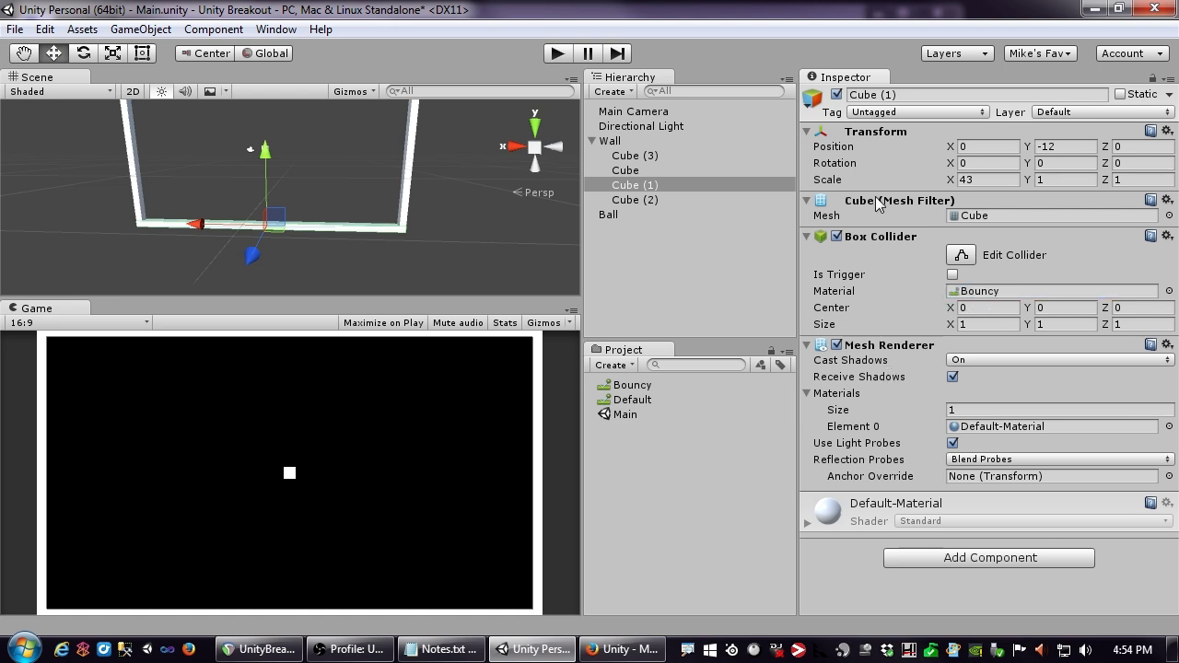
{"action": "left_click", "coordinate": [557, 54]}
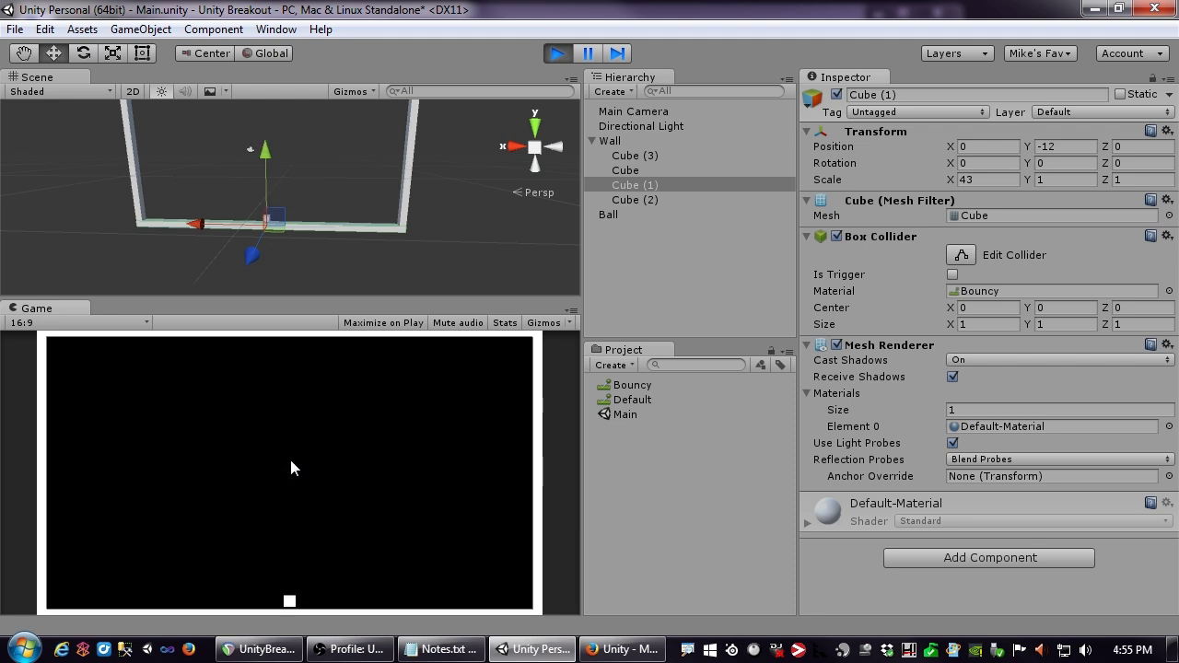
Step: Set Bouncy's Friction Combine to Minimum and Bounce Combine to Maximum
{"action": "left_click", "coordinate": [556, 52]}
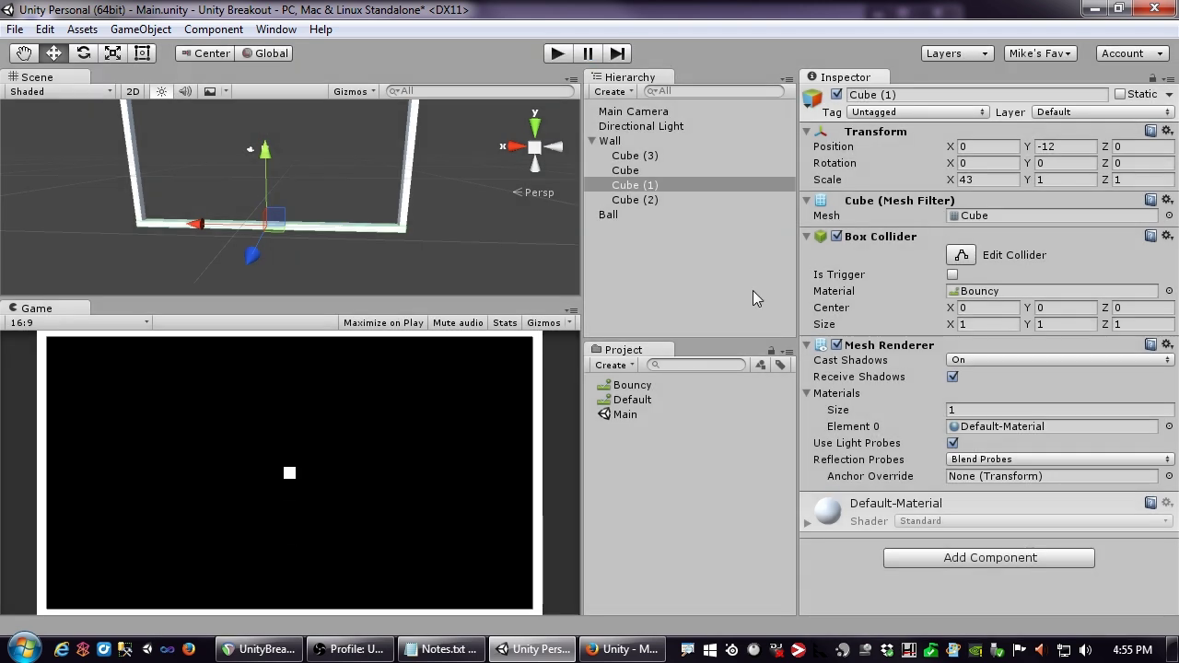
{"action": "left_click", "coordinate": [633, 386]}
{"action": "left_click", "coordinate": [975, 187]}
{"action": "left_click", "coordinate": [1000, 226]}
{"action": "left_click", "coordinate": [1002, 204]}
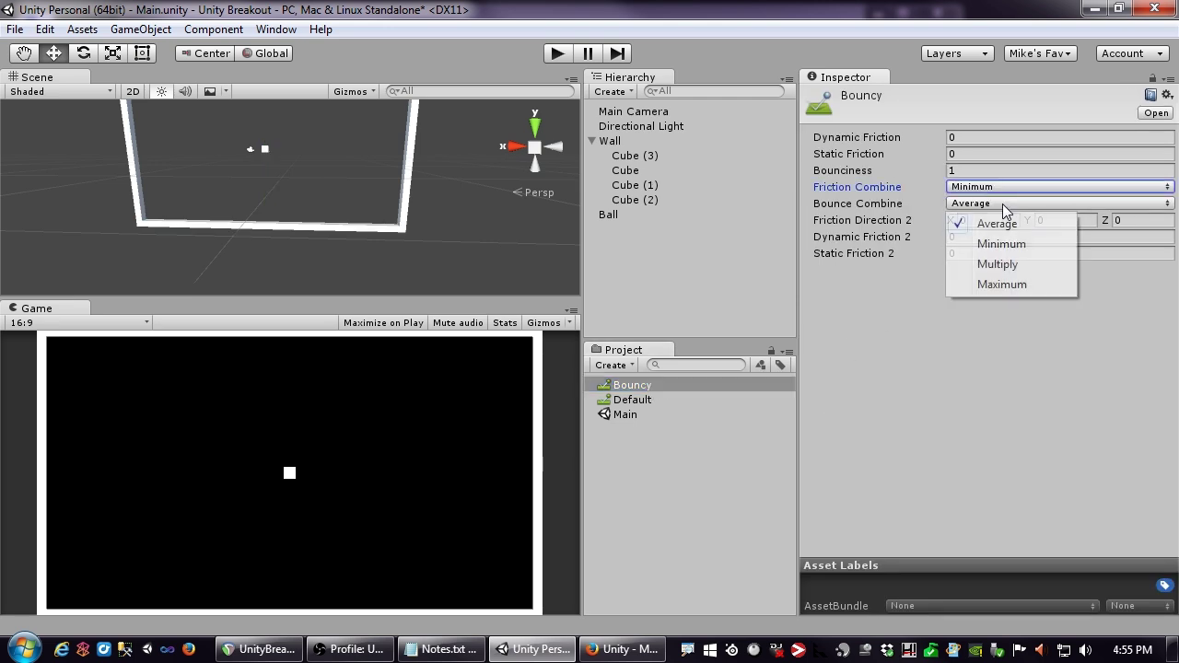
{"action": "left_click", "coordinate": [998, 284]}
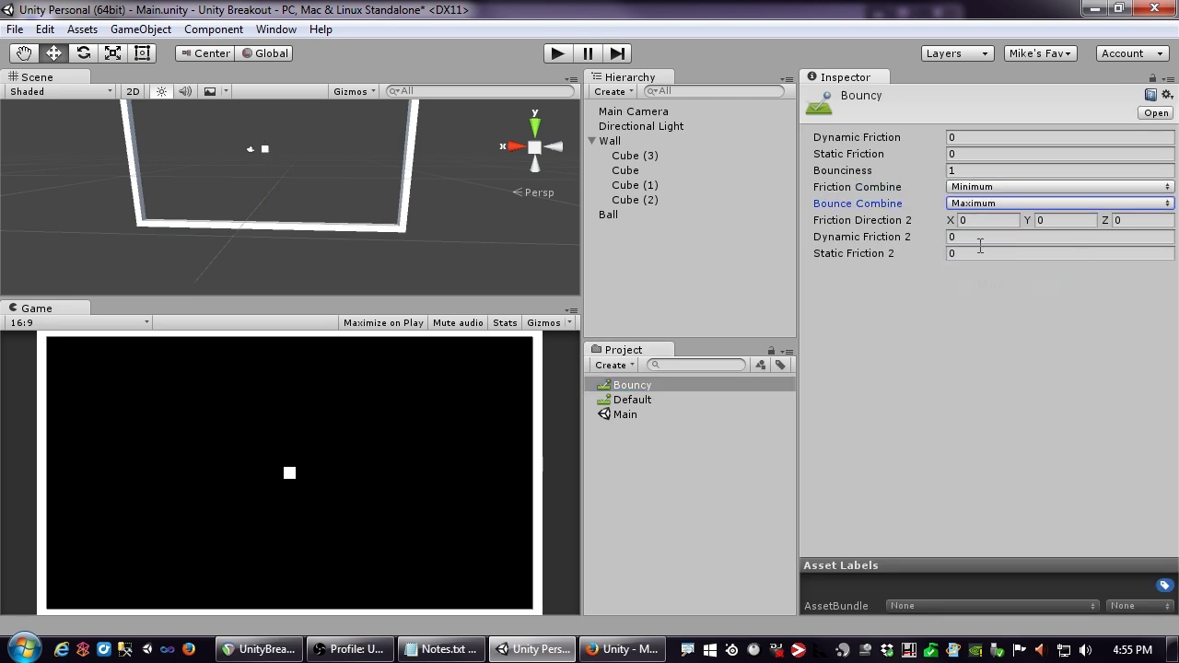
Step: Run the game to test the new combine modes, then run it again
{"action": "left_click", "coordinate": [557, 54]}
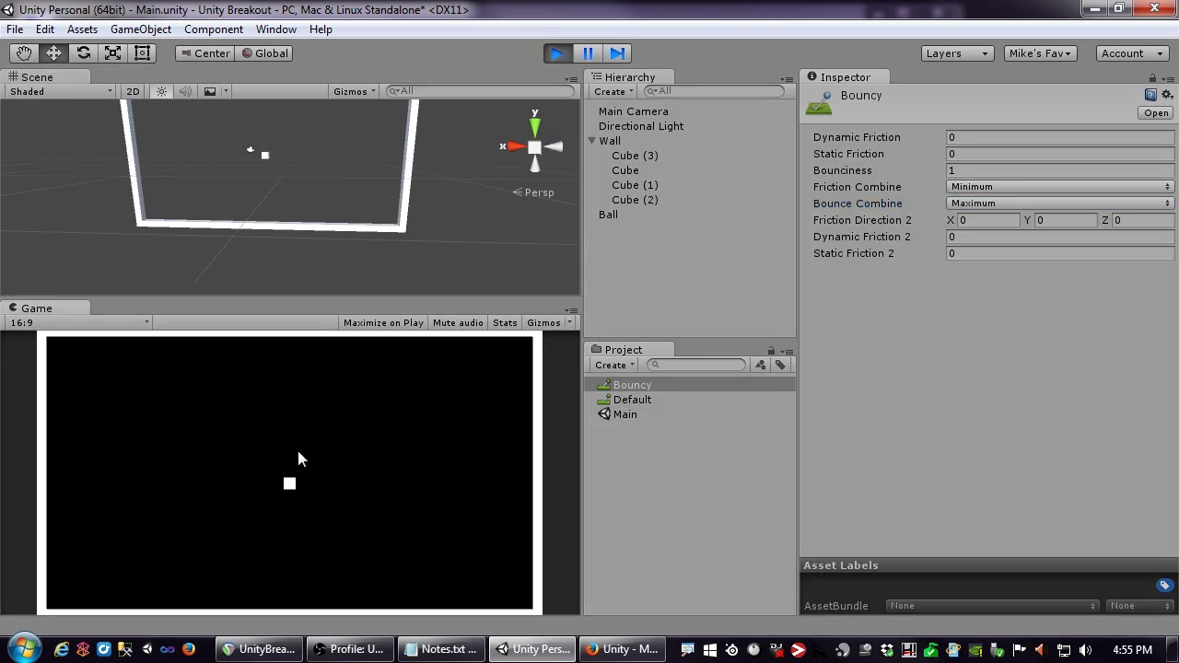
{"action": "left_click", "coordinate": [558, 54]}
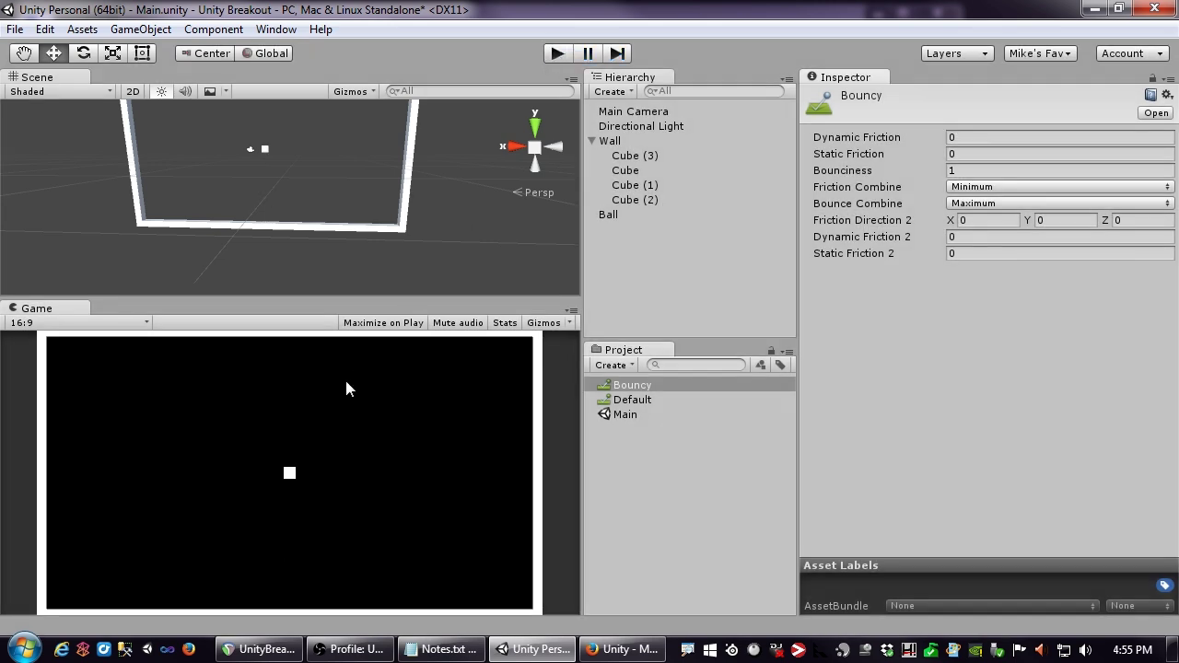
{"action": "left_click", "coordinate": [554, 54]}
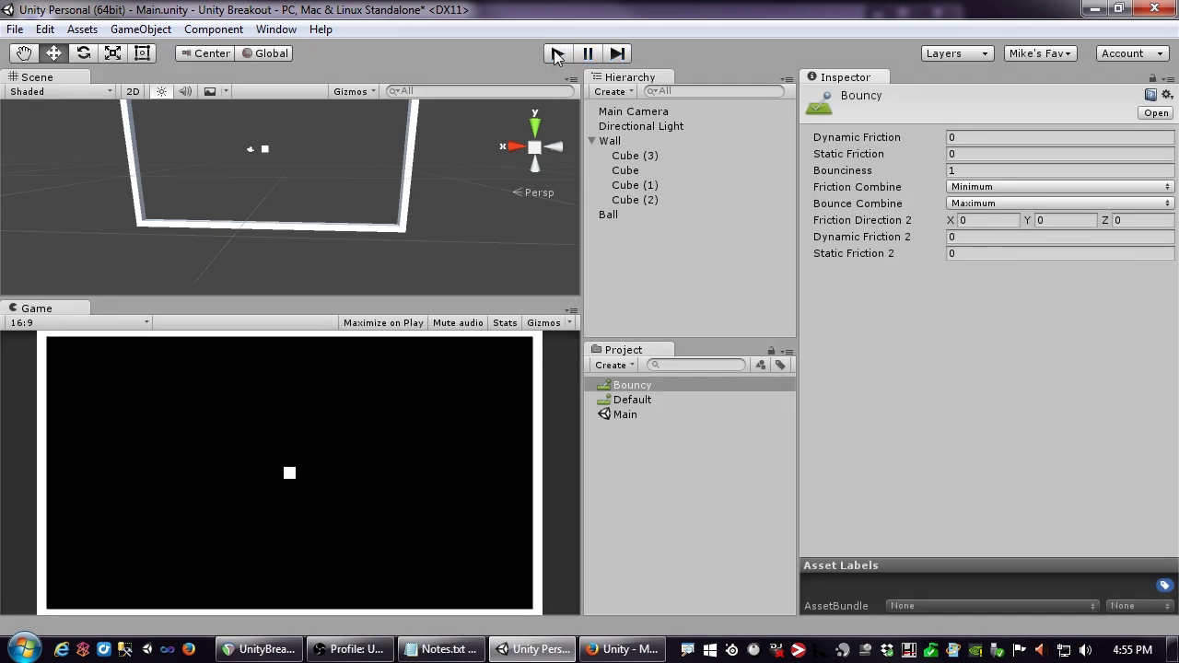